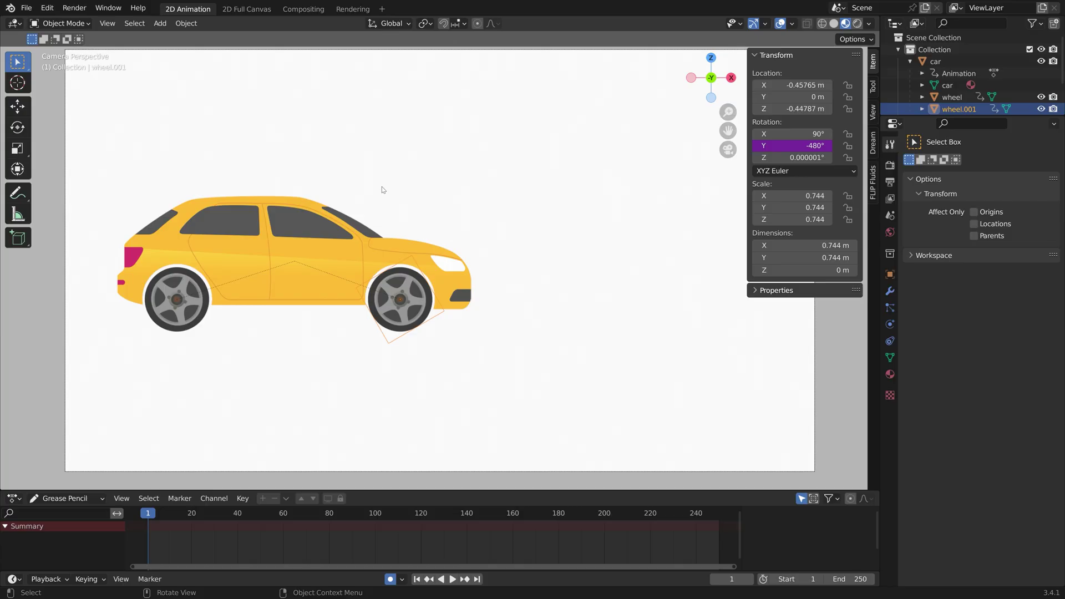
Step: Select the finished car body and move it along X to preview it
{"action": "left_click", "coordinate": [953, 63]}
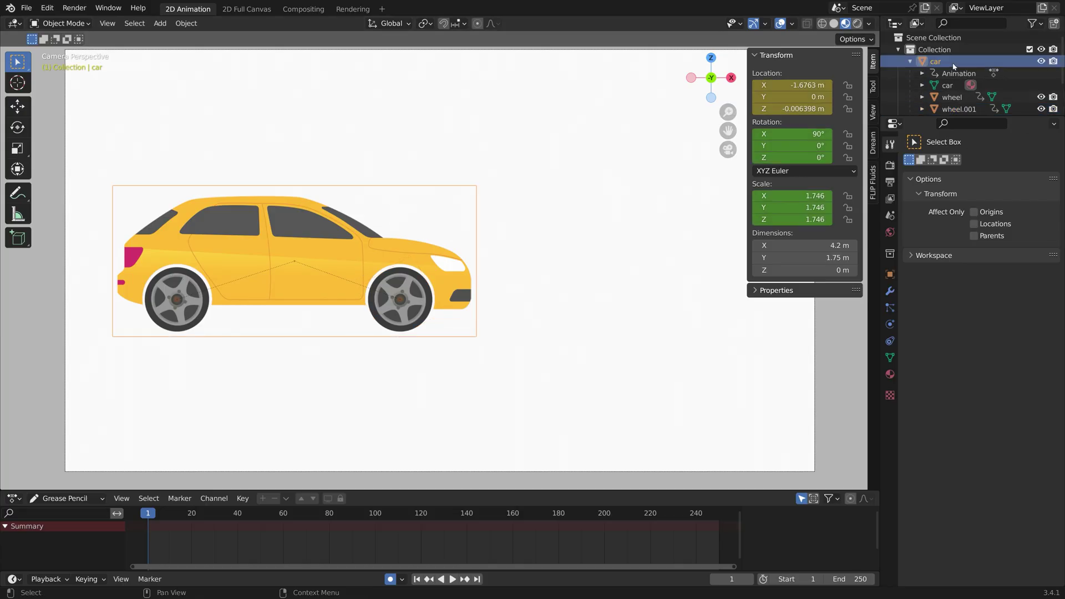
{"action": "key", "text": "g"}
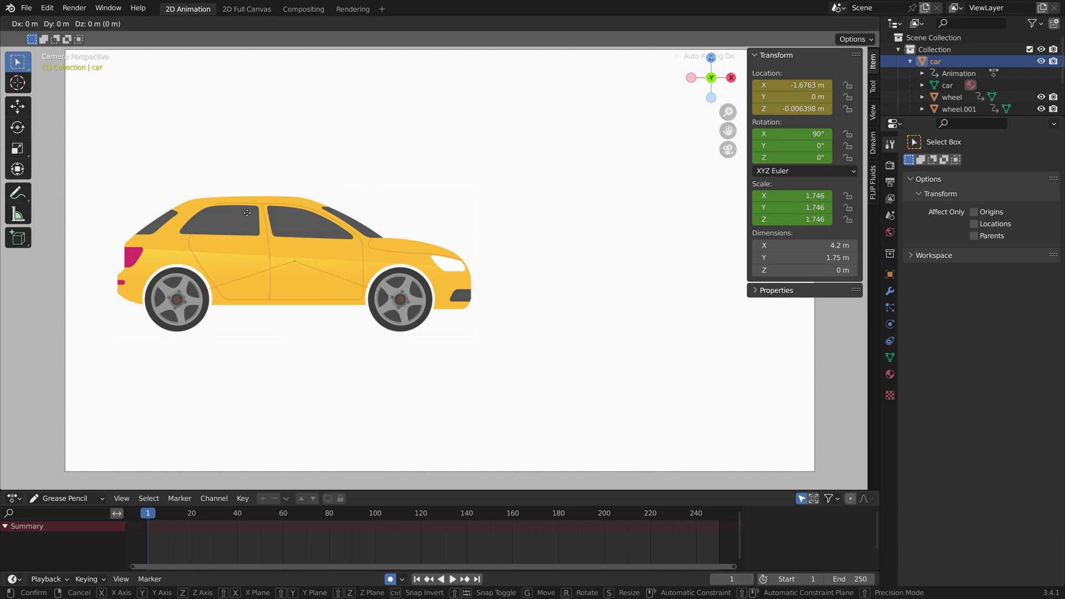
{"action": "key", "text": "x"}
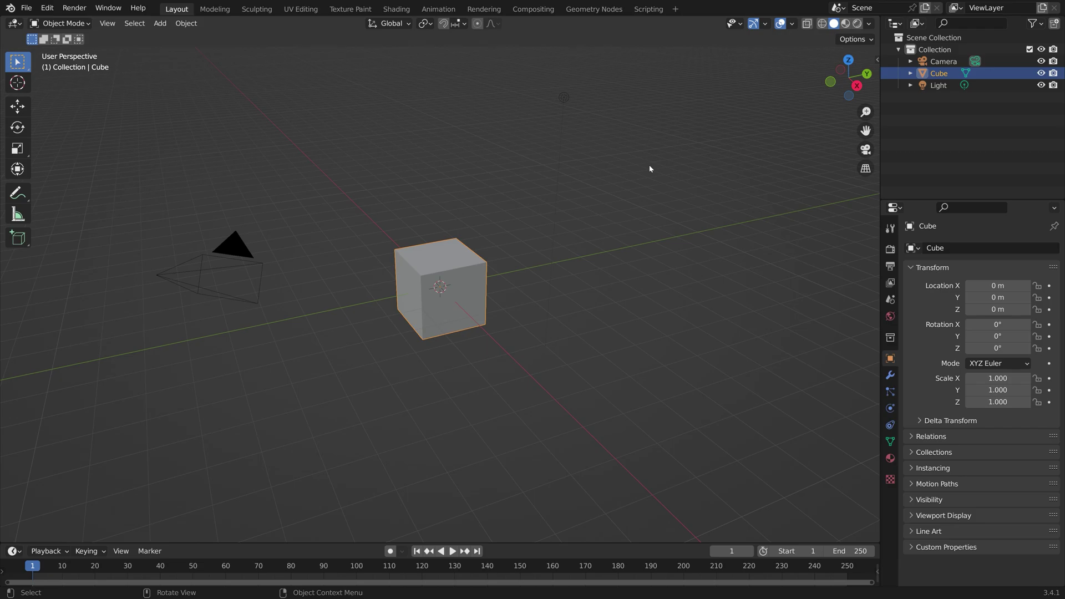
Step: Start a new 2D Animation file from File > New
{"action": "left_click", "coordinate": [22, 8]}
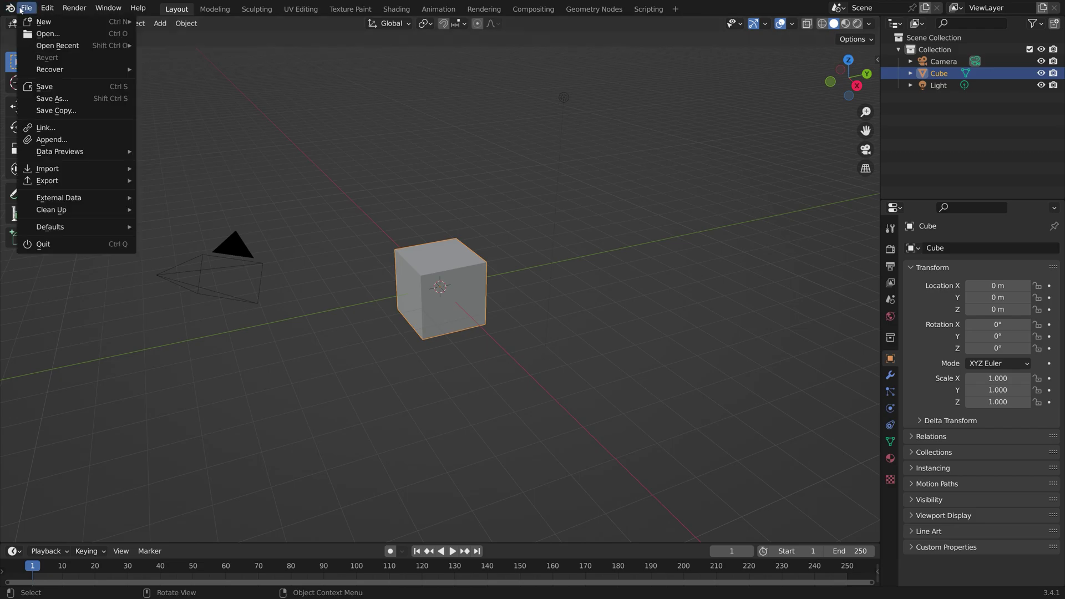
{"action": "mouse_move", "coordinate": [33, 22]}
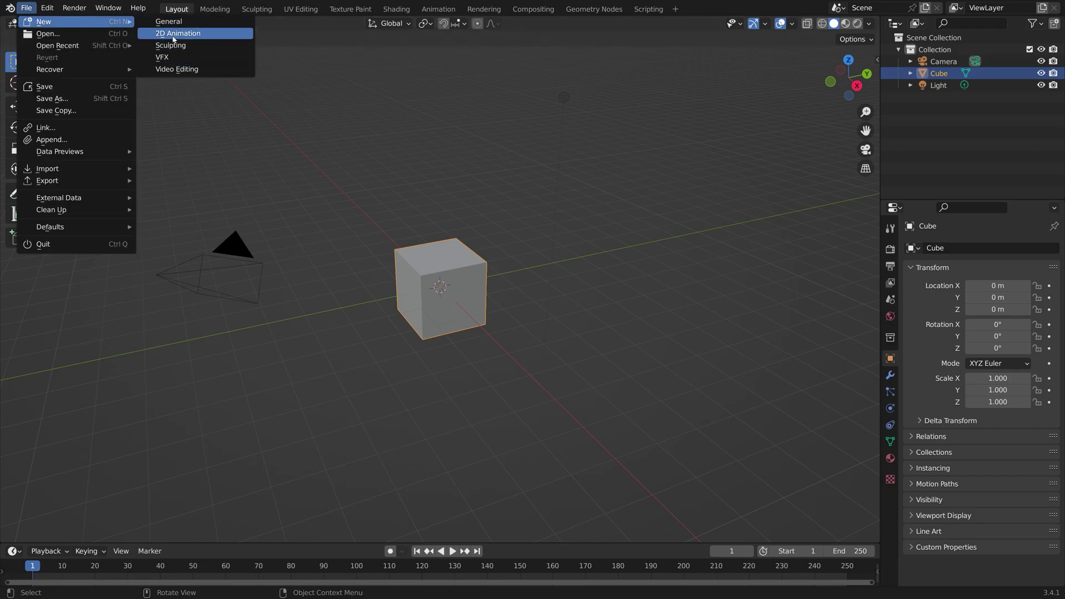
{"action": "left_click", "coordinate": [174, 33]}
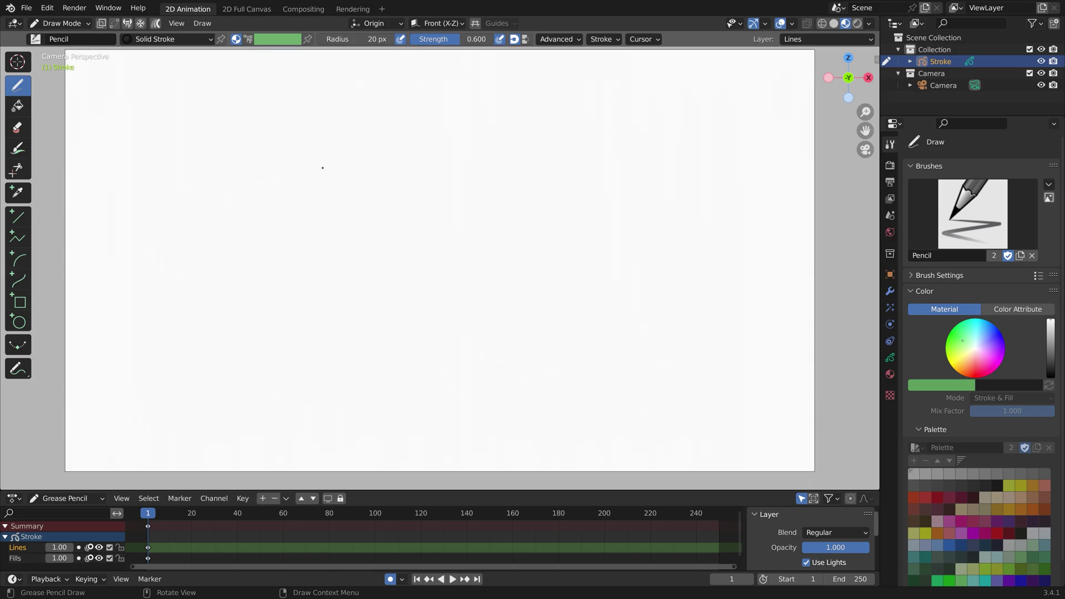
Step: In Preferences, search 'image', enable Import-Export: Import Images as Planes, then close the window
{"action": "left_click", "coordinate": [47, 8]}
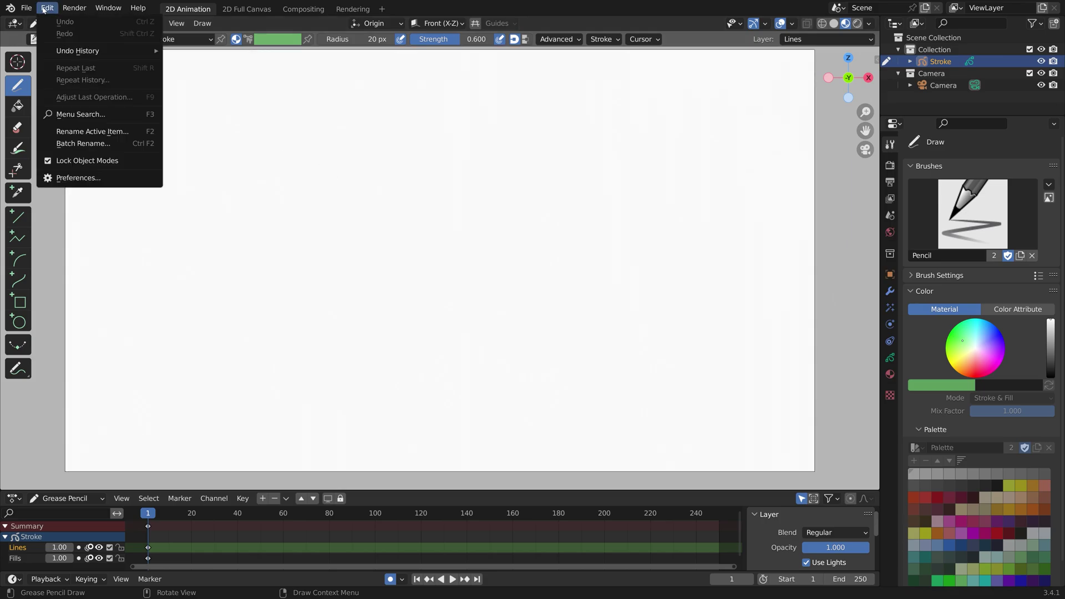
{"action": "left_click", "coordinate": [80, 177]}
{"action": "left_click", "coordinate": [315, 39]}
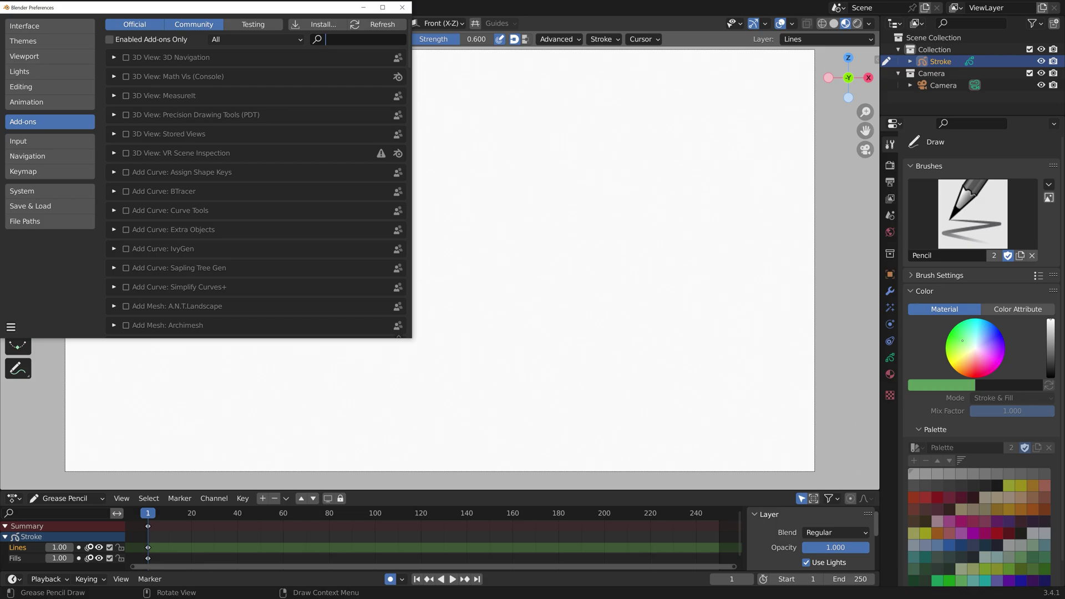
{"action": "type", "text": "image"}
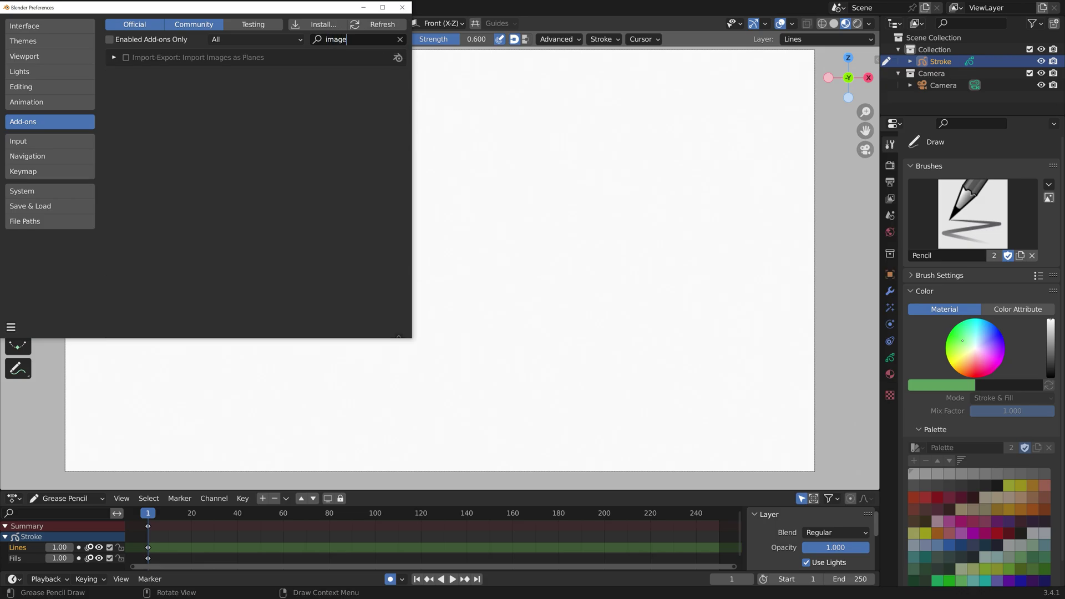
{"action": "left_click", "coordinate": [126, 57]}
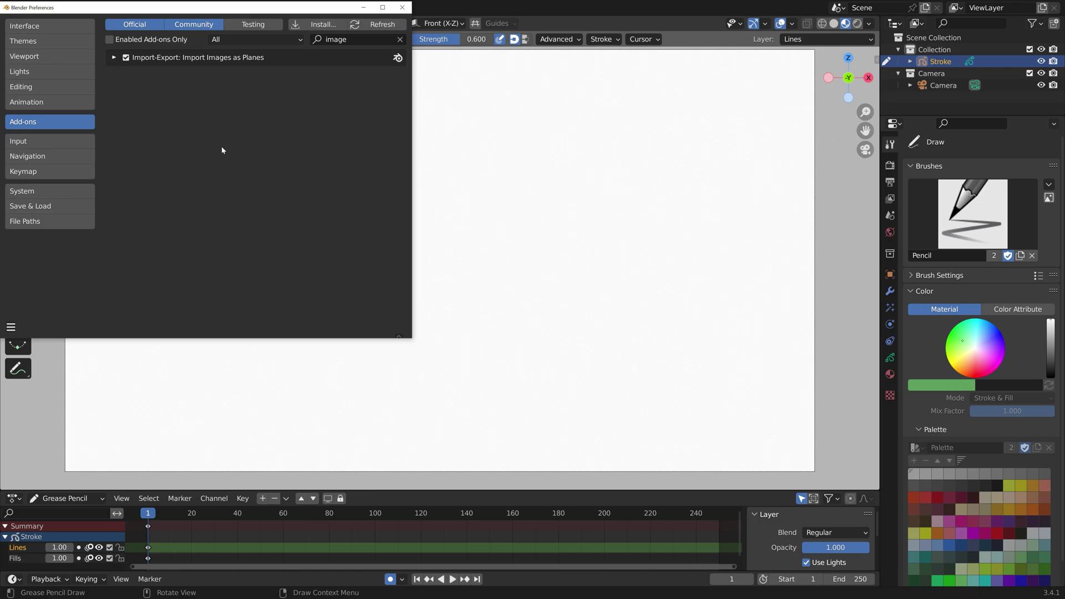
{"action": "left_click", "coordinate": [401, 9]}
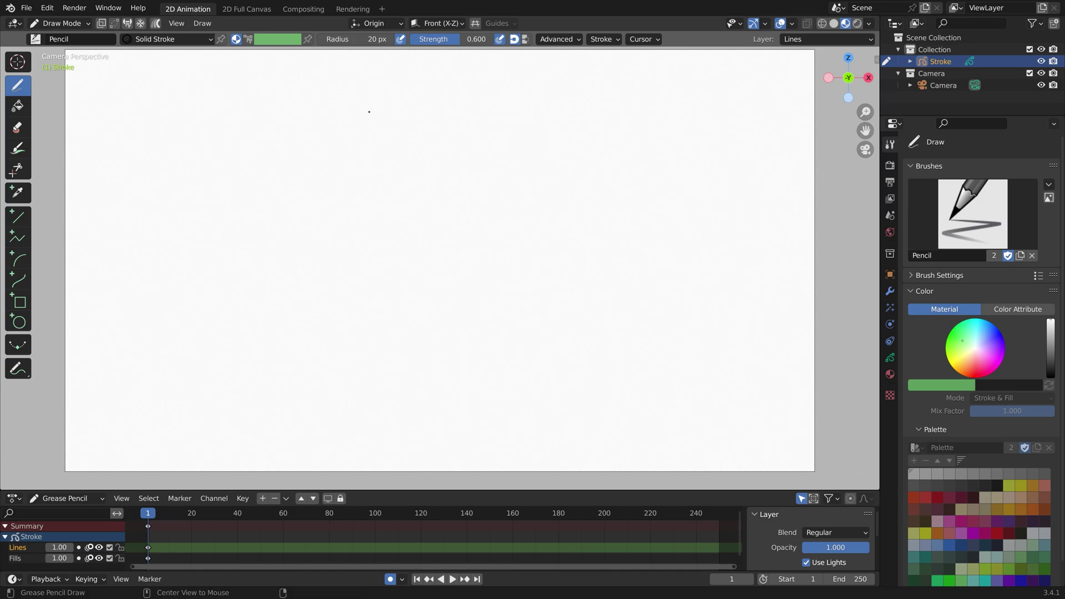
{"action": "key", "text": "alt+Tab"}
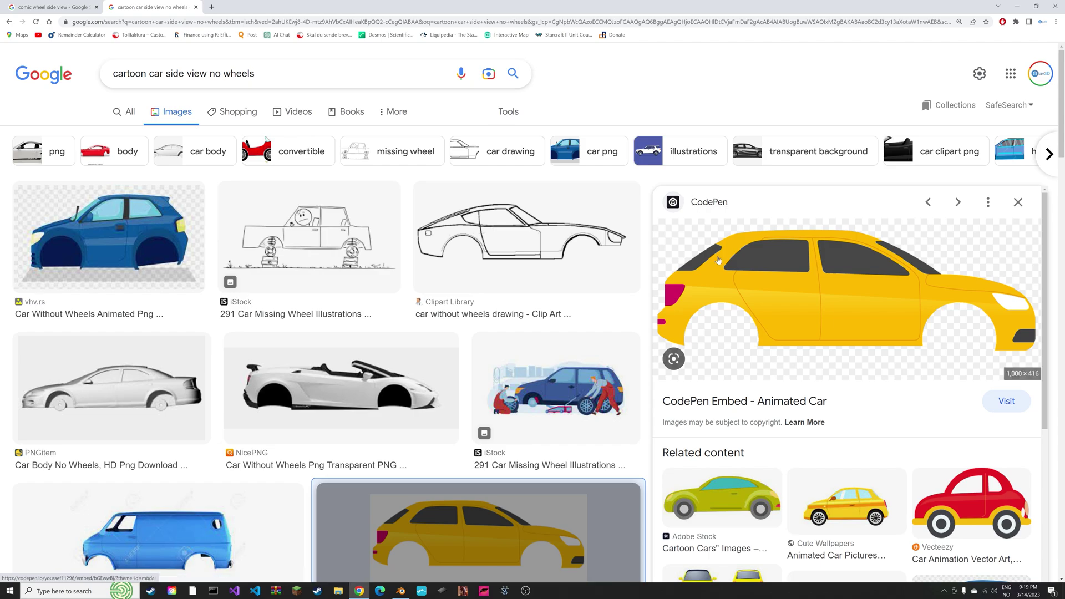
{"action": "key", "text": "ctrl+shift+Tab"}
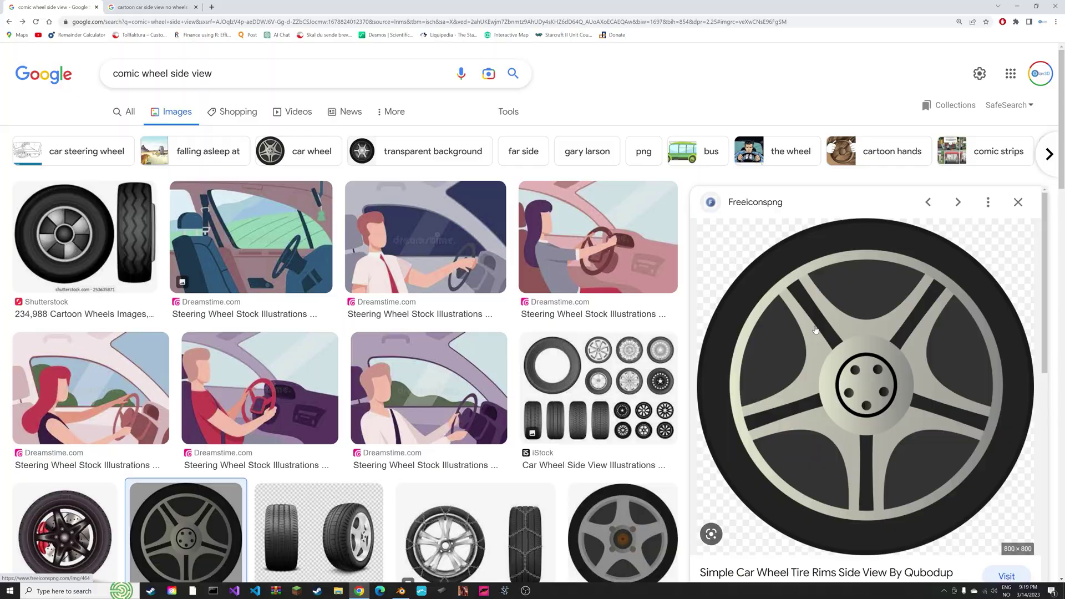
{"action": "key", "text": "alt+Tab"}
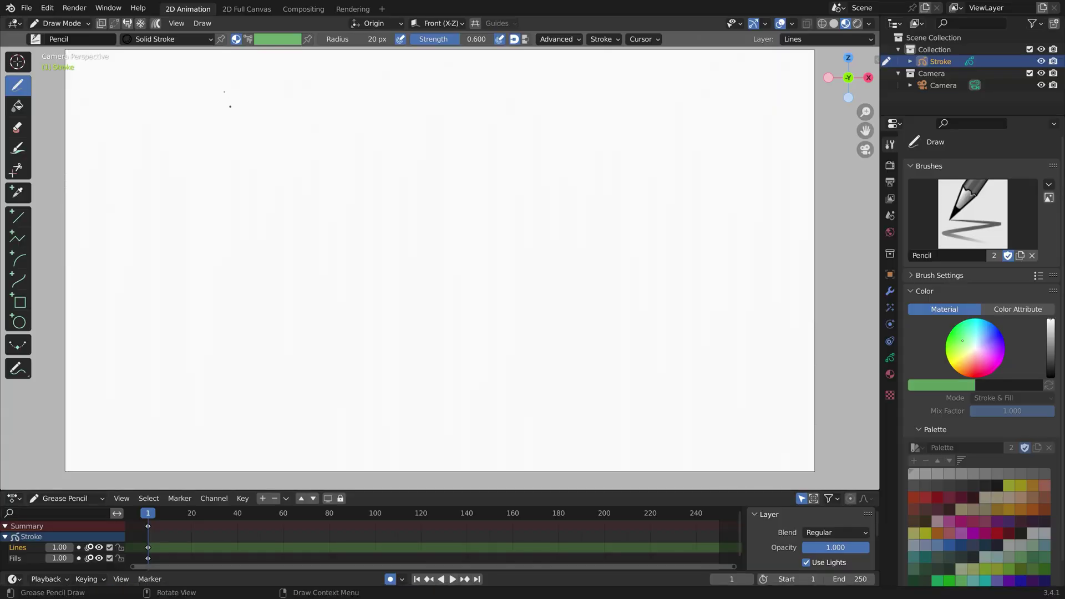
Step: In Object Mode, import car.png from Downloads as an image plane
{"action": "left_click", "coordinate": [61, 23]}
{"action": "left_click", "coordinate": [61, 37]}
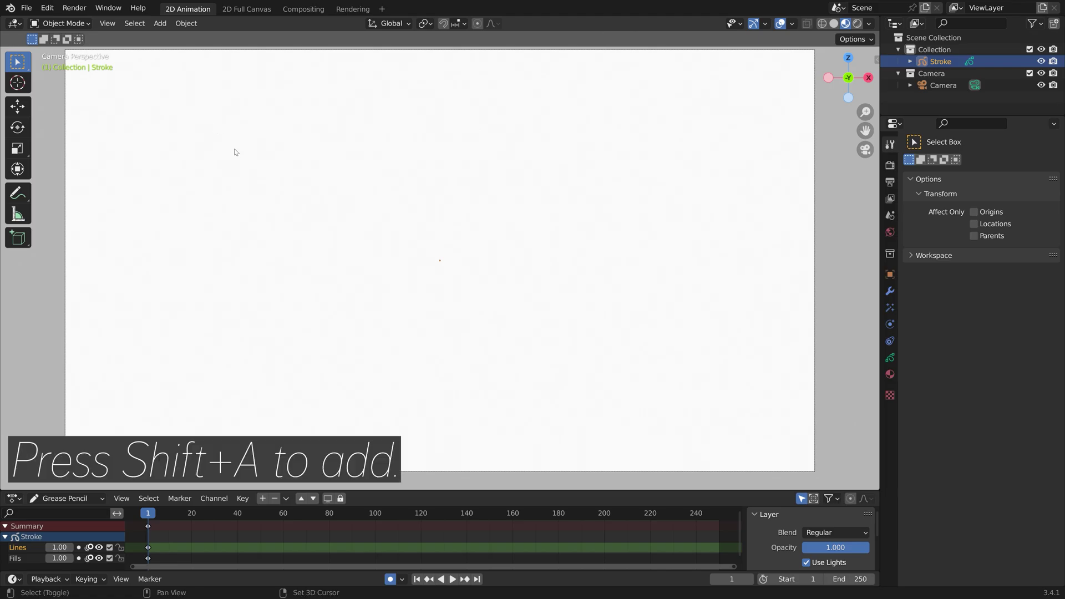
{"action": "key", "text": "shift+a"}
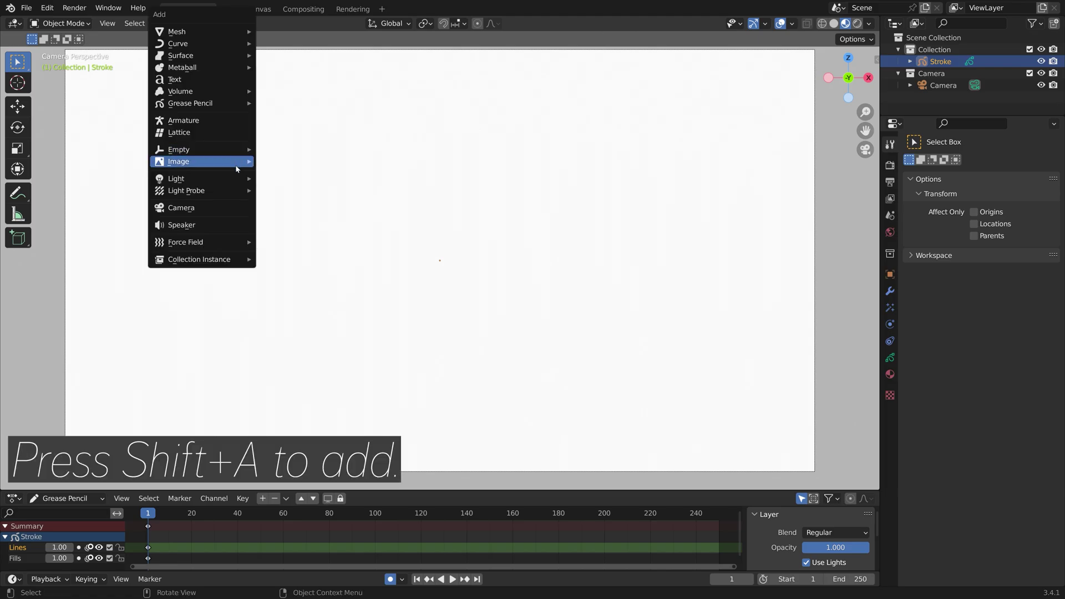
{"action": "mouse_move", "coordinate": [238, 161]}
{"action": "left_click", "coordinate": [291, 185]}
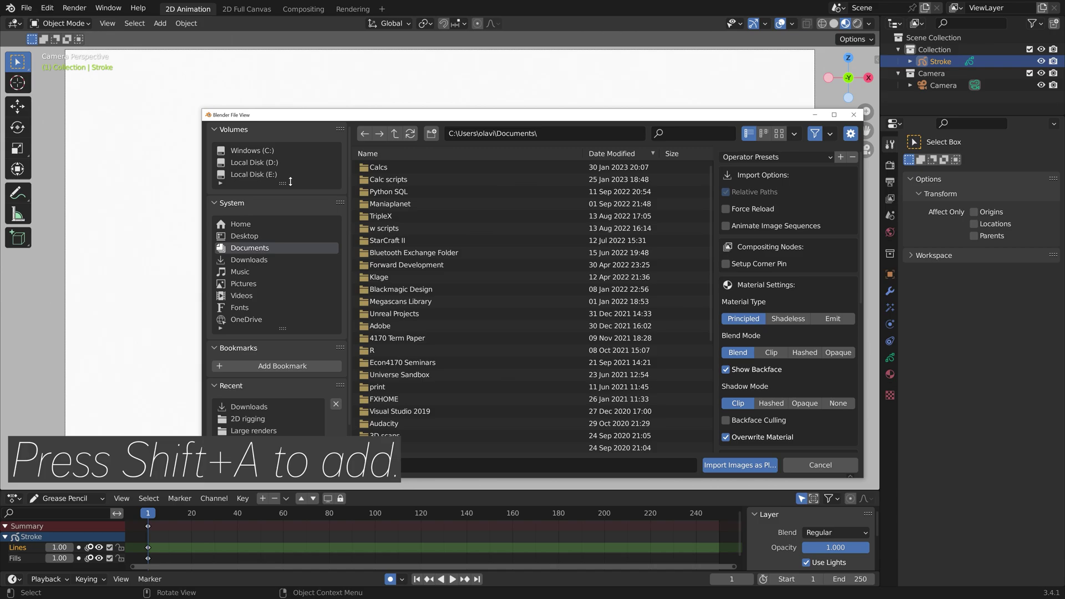
{"action": "left_click", "coordinate": [257, 410]}
{"action": "scroll", "coordinate": [471, 294], "scroll_direction": "down", "scroll_amount": 10}
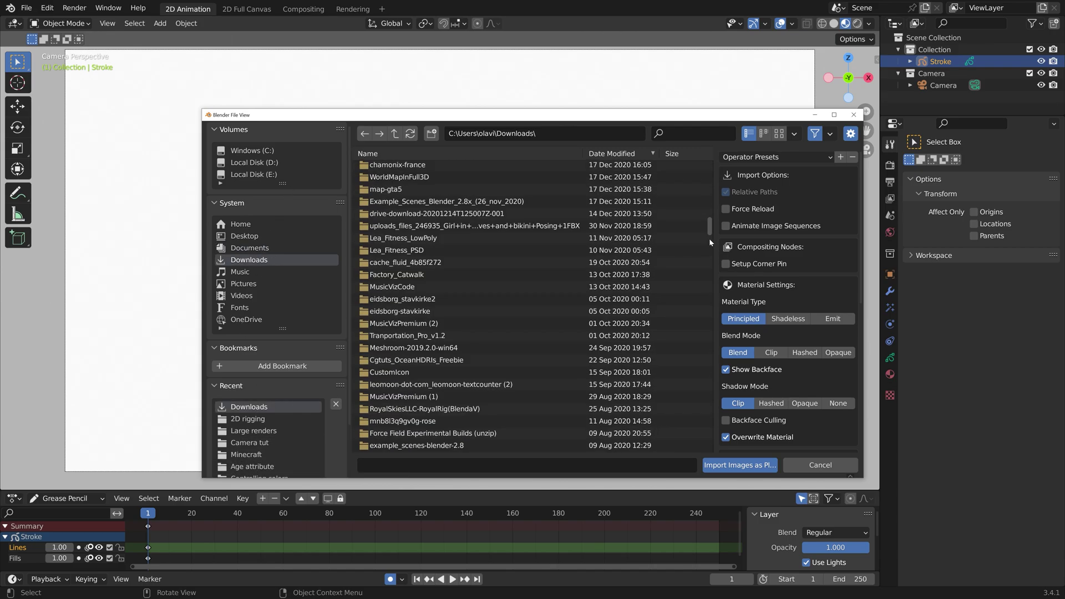
{"action": "left_click", "coordinate": [475, 294]}
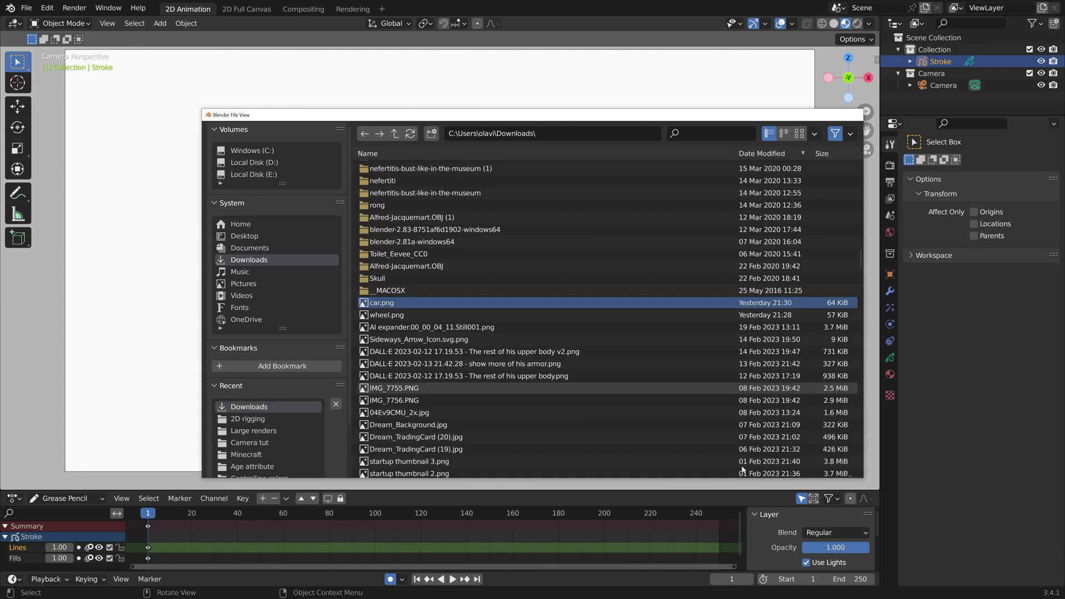
{"action": "left_click", "coordinate": [740, 464]}
Step: Shrink the car plane and move it toward the canvas's left side
{"action": "key", "text": "s"}
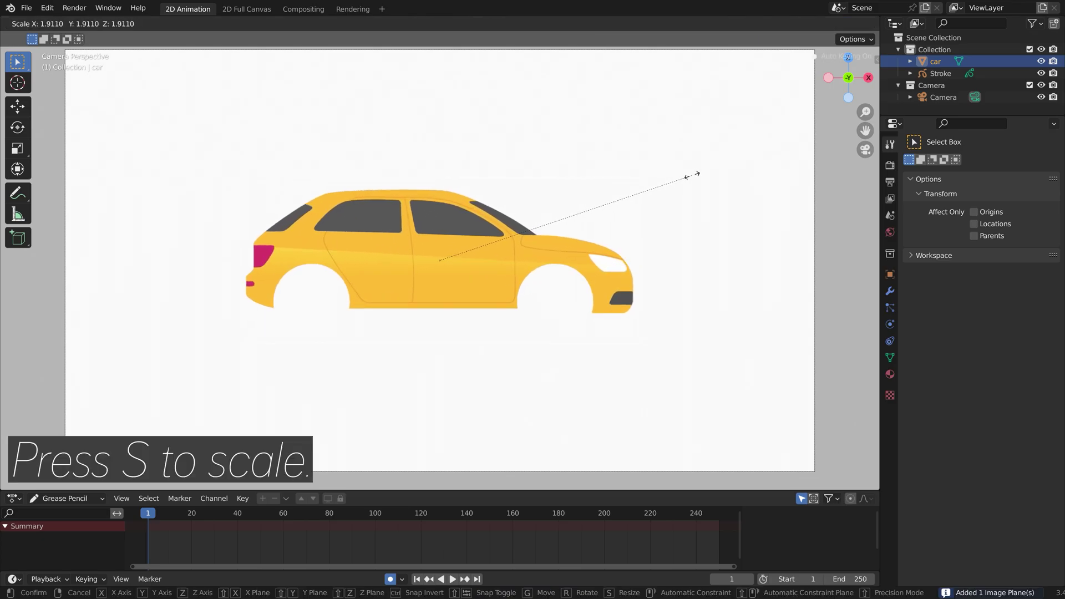
{"action": "left_click", "coordinate": [674, 197]}
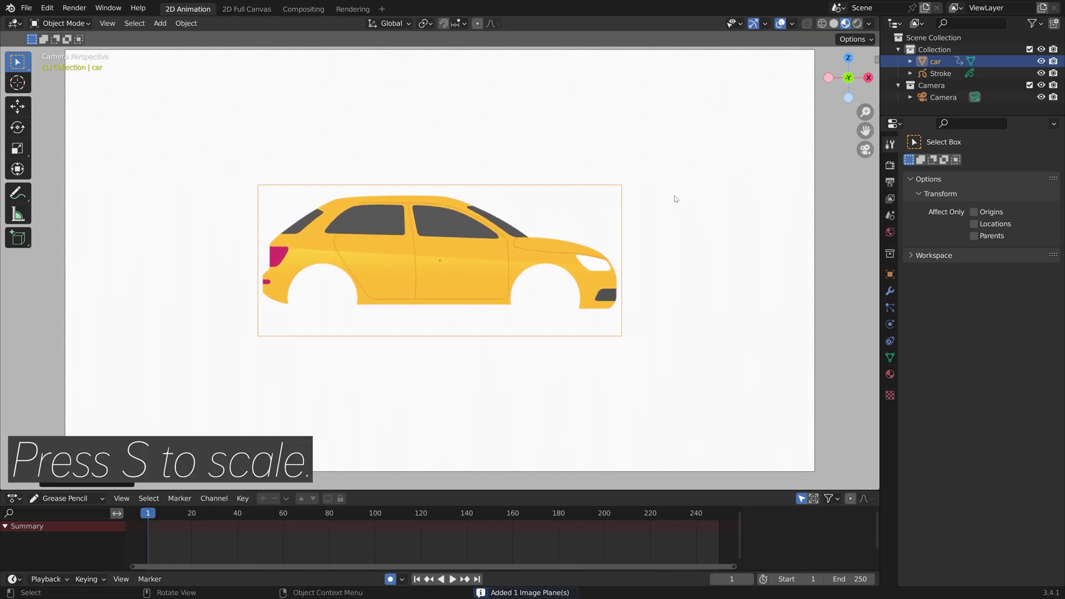
{"action": "key", "text": "g"}
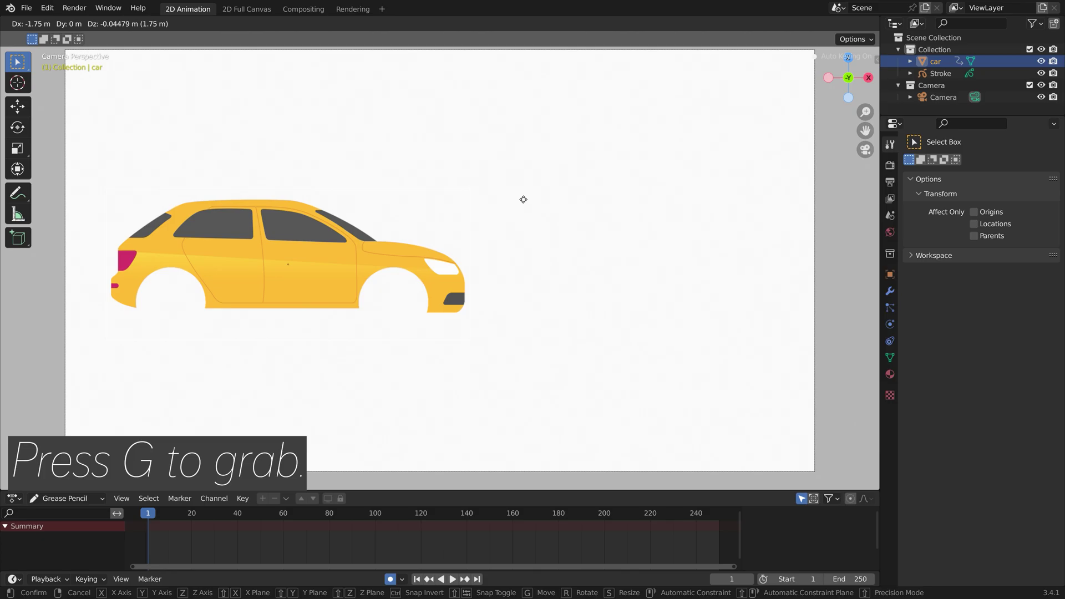
{"action": "left_click", "coordinate": [528, 196]}
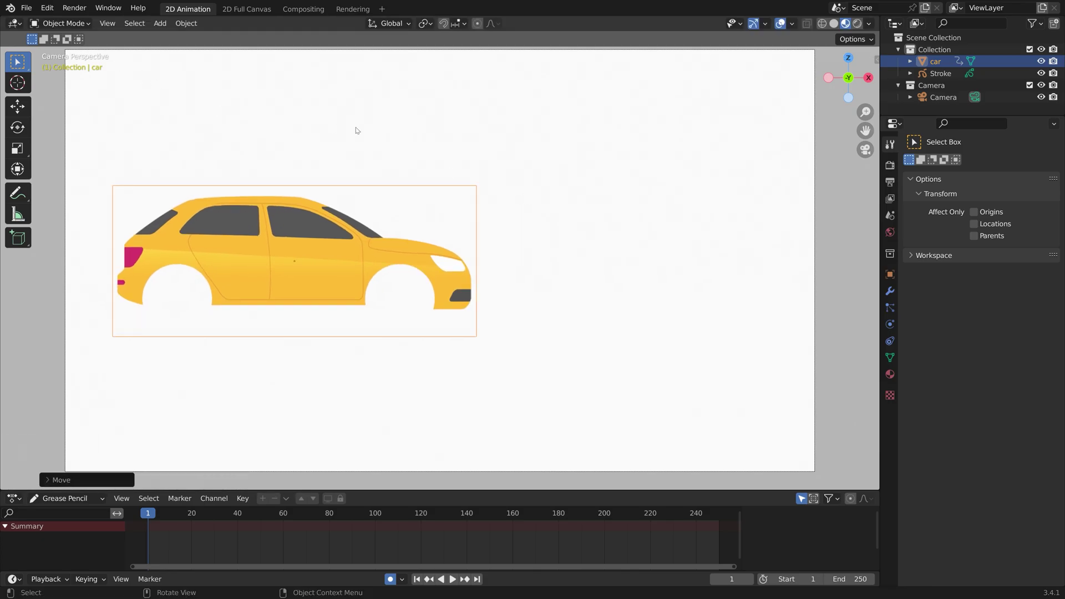
{"action": "key", "text": "shift+a"}
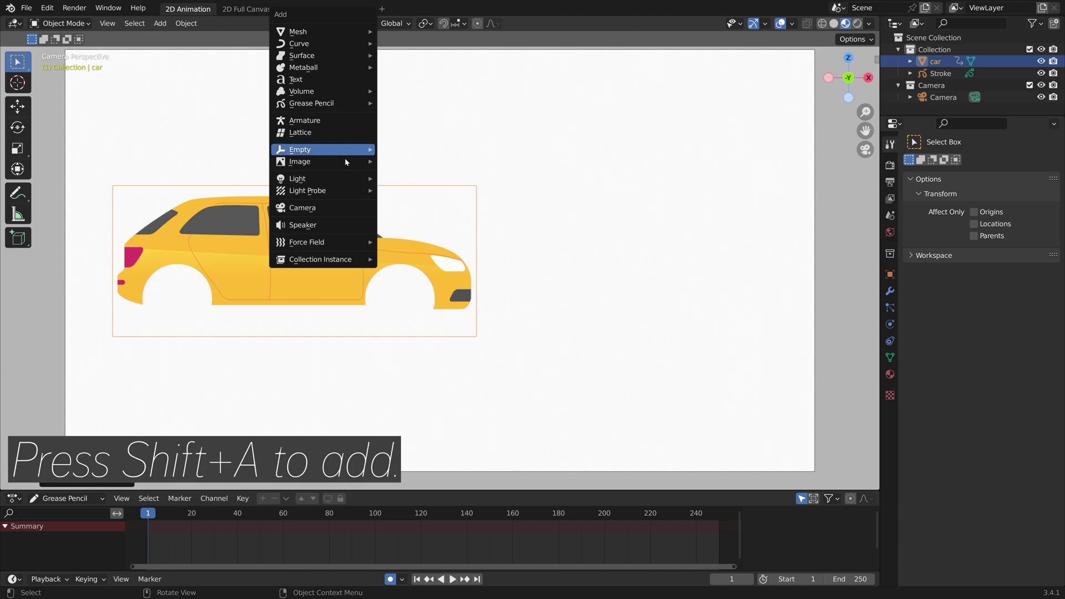
Step: Import wheel.png as an image plane
{"action": "mouse_move", "coordinate": [345, 160]}
{"action": "left_click", "coordinate": [412, 184]}
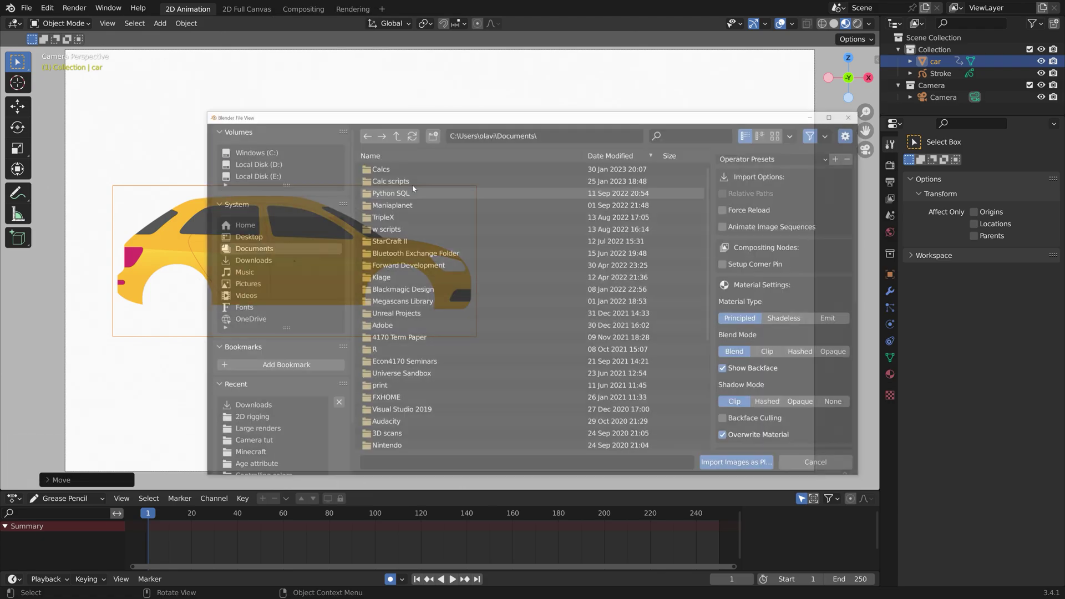
{"action": "scroll", "coordinate": [619, 358], "scroll_direction": "down", "scroll_amount": 3}
{"action": "scroll", "coordinate": [618, 357], "scroll_direction": "down", "scroll_amount": 10}
{"action": "left_click", "coordinate": [638, 435]}
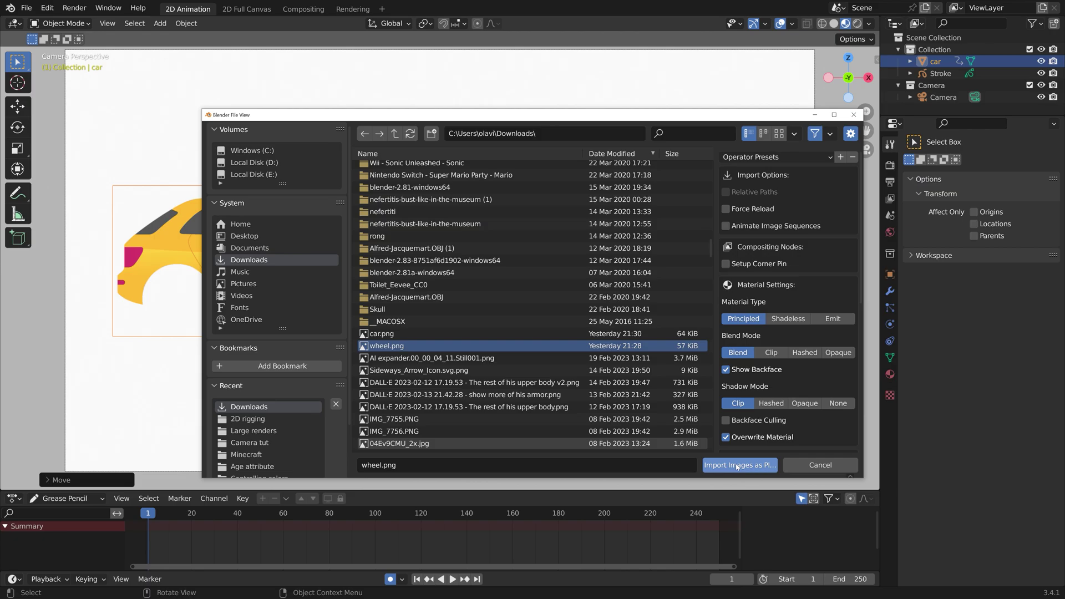
{"action": "left_click", "coordinate": [728, 460]}
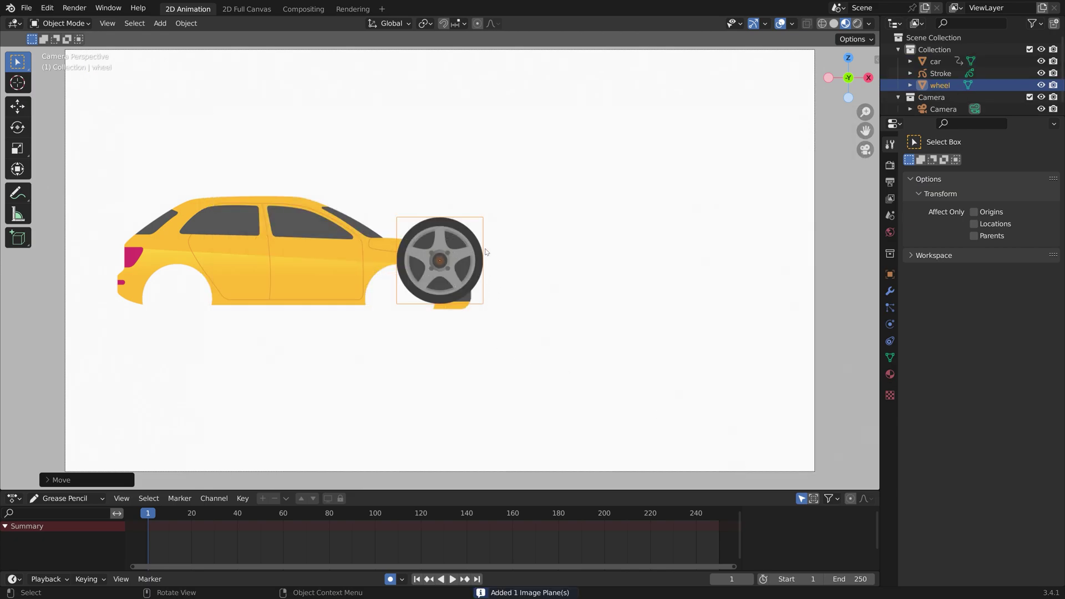
Step: Move the wheel into the car's rear wheel arch and scale it down to fit
{"action": "key", "text": "g"}
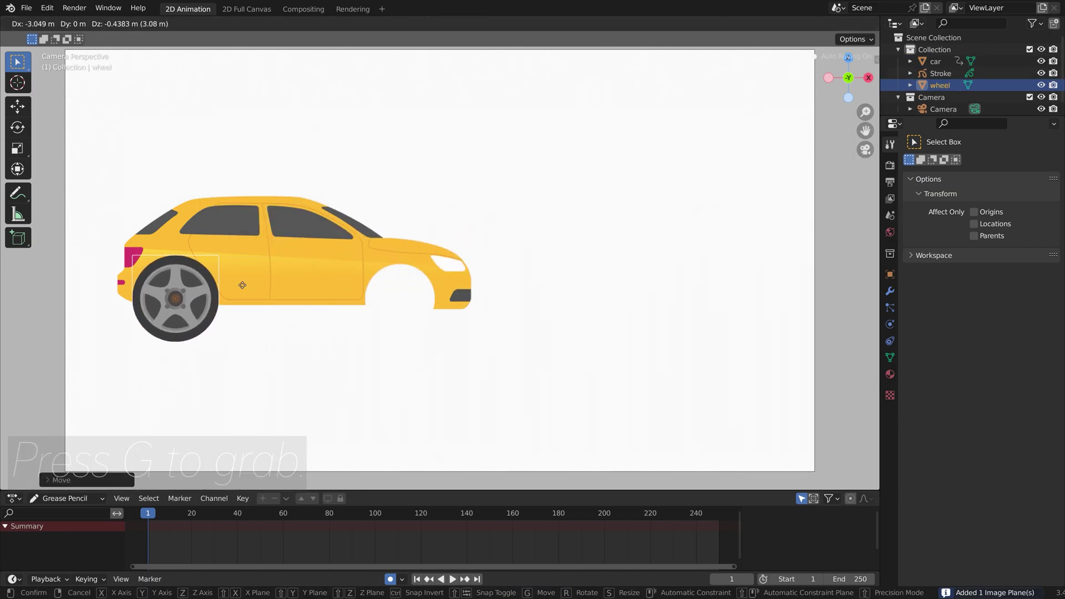
{"action": "left_click", "coordinate": [243, 285]}
{"action": "key", "text": "s"}
{"action": "left_click", "coordinate": [316, 250]}
{"action": "key", "text": "g"}
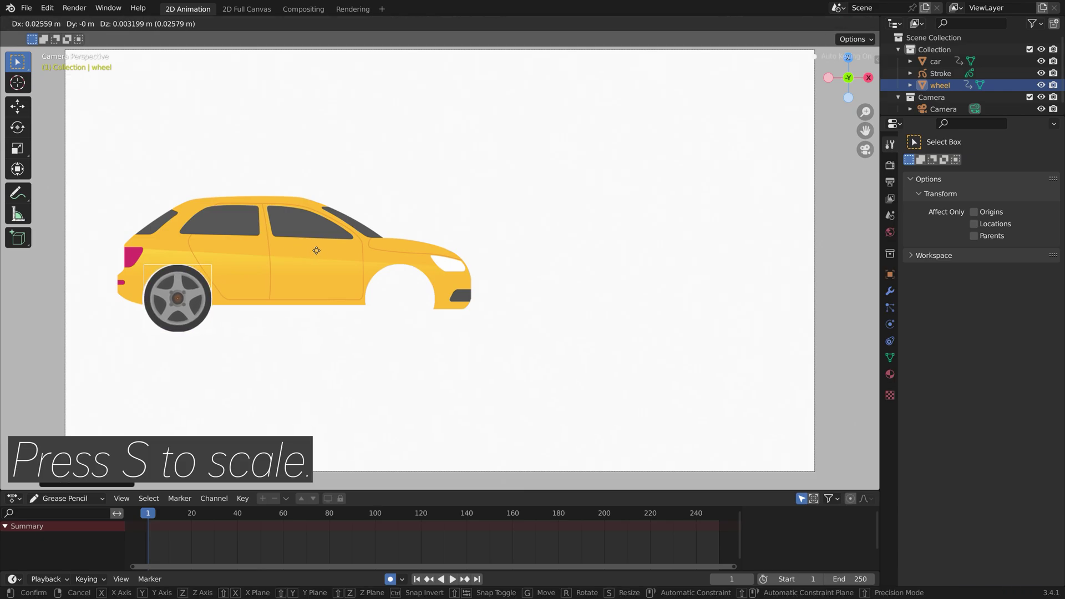
{"action": "key", "text": "s"}
{"action": "left_click", "coordinate": [537, 304]}
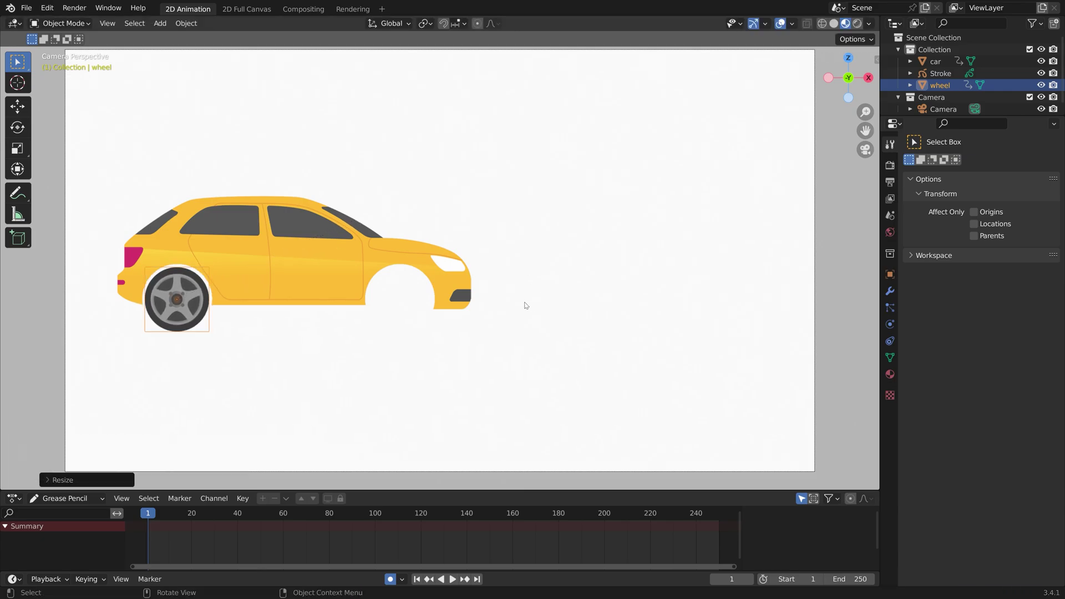
Step: Delete the wheel's Location, Rotation and Scale keyframes, then test-drag its Rotation Y
{"action": "key", "text": "n"}
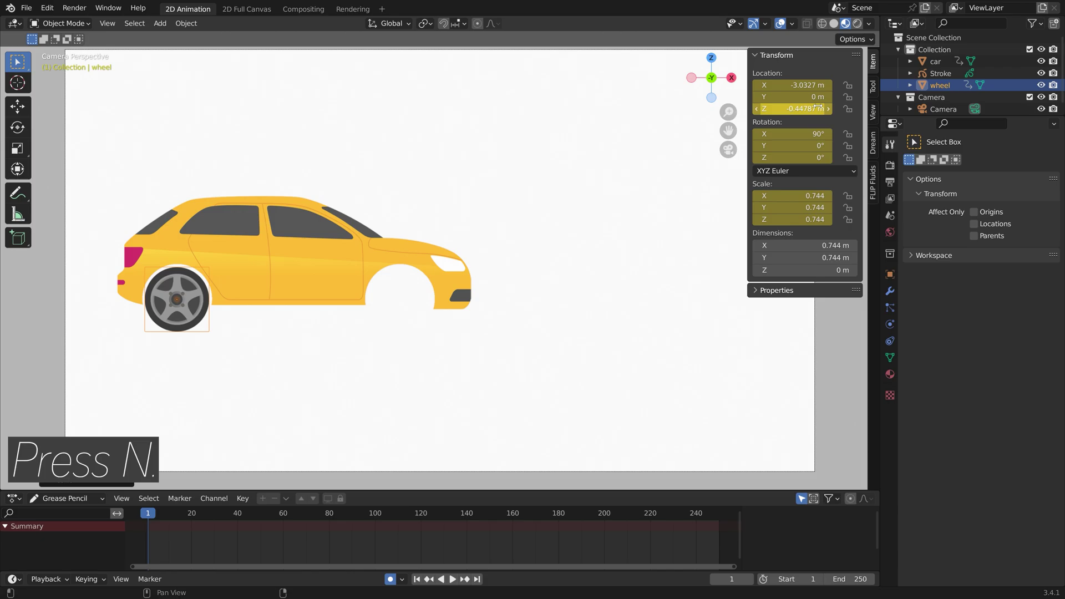
{"action": "right_click", "coordinate": [818, 108]}
{"action": "left_click", "coordinate": [796, 111]}
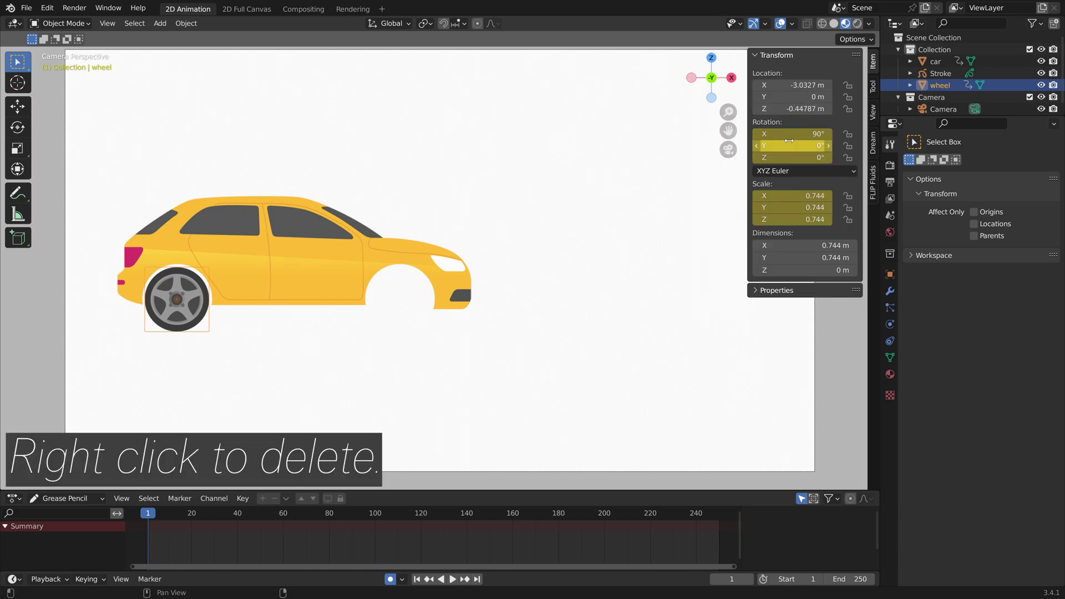
{"action": "right_click", "coordinate": [789, 140]}
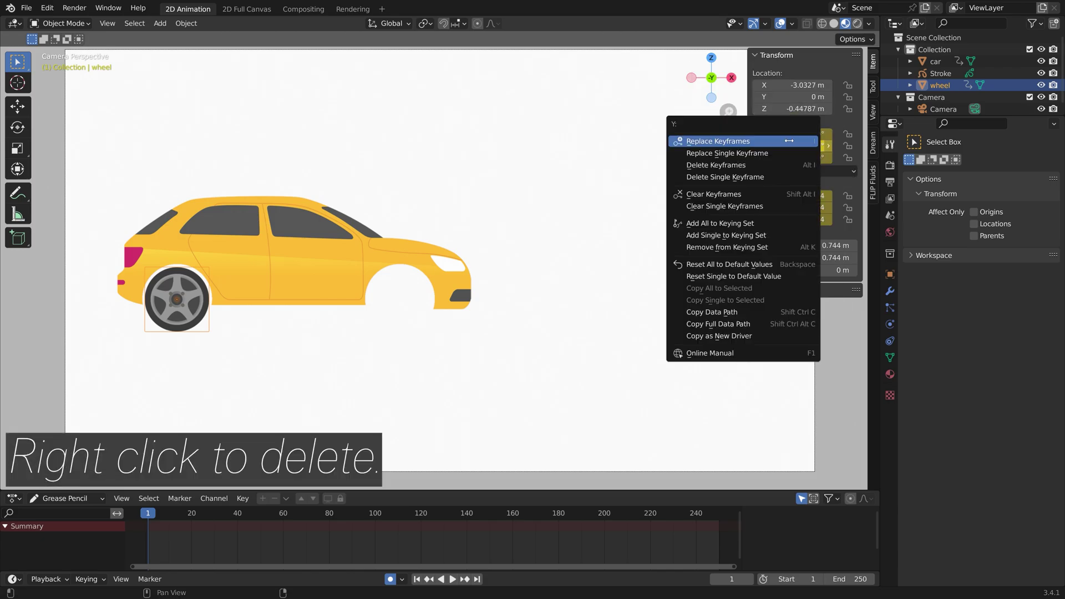
{"action": "left_click", "coordinate": [766, 163]}
{"action": "right_click", "coordinate": [787, 208]}
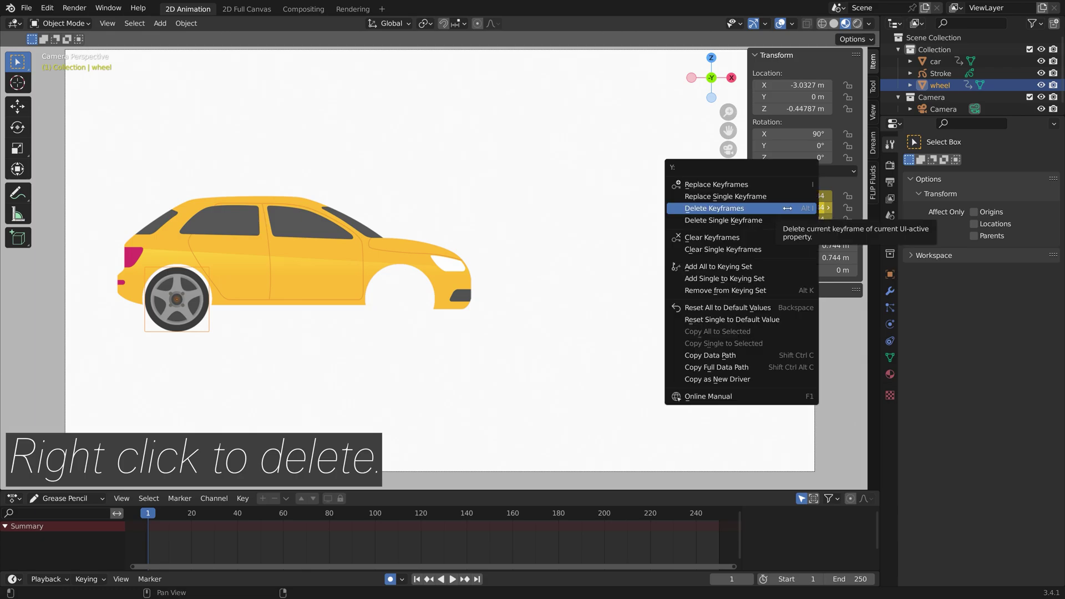
{"action": "left_click", "coordinate": [787, 208]}
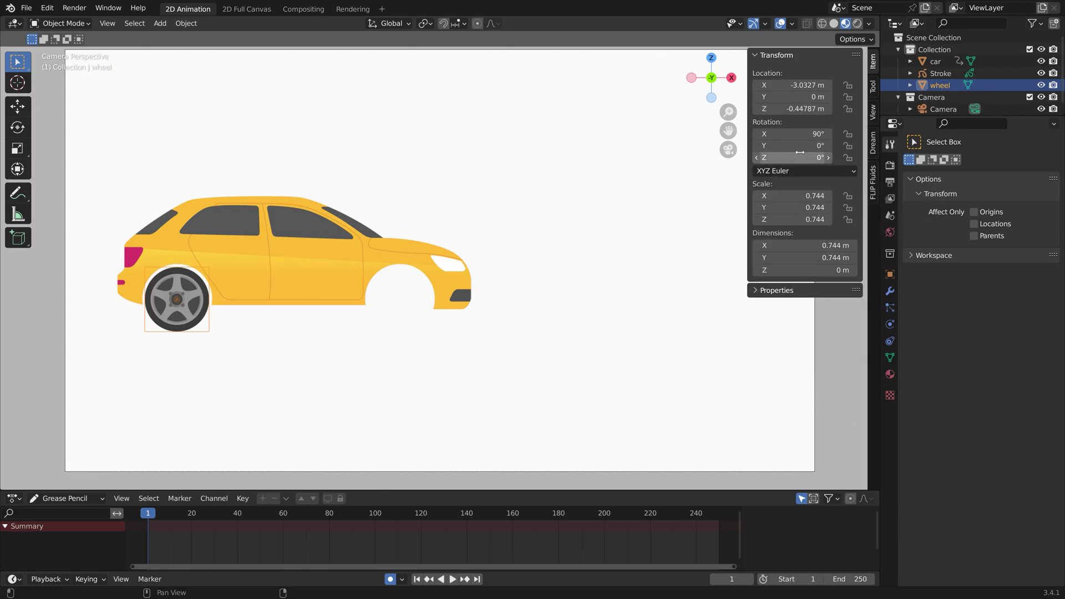
{"action": "mouse_move", "coordinate": [795, 145]}
{"action": "left_mouse_down"}
{"action": "mouse_move", "coordinate": [826, 145]}
{"action": "mouse_move", "coordinate": [779, 145]}
{"action": "left_mouse_up"}
Step: Add a driver to the wheel's Rotation Y sourced from the car, with expression 4*var
{"action": "right_click", "coordinate": [779, 145]}
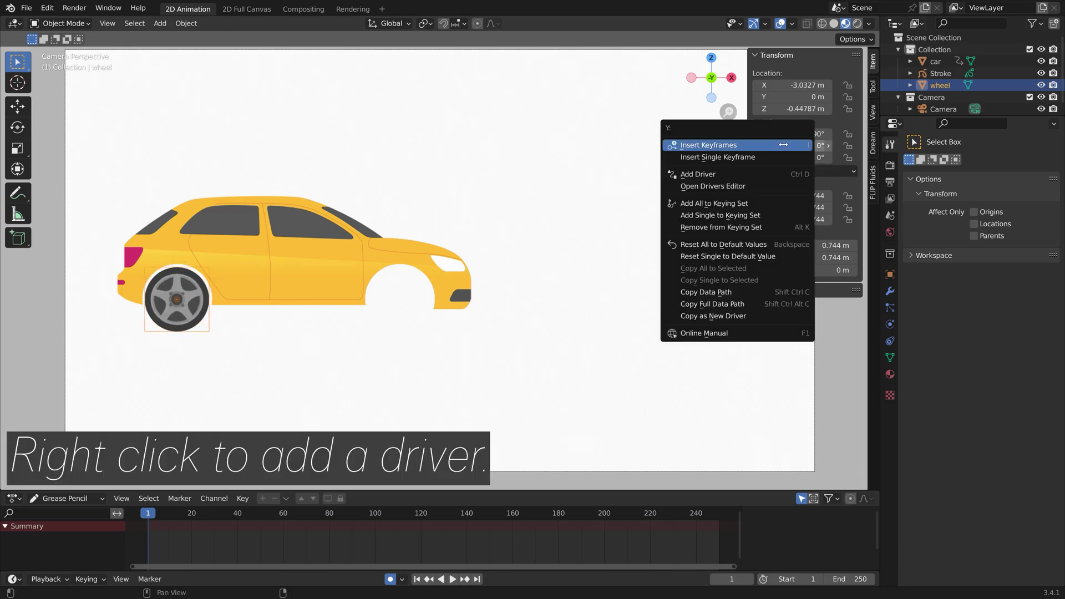
{"action": "left_click", "coordinate": [753, 173]}
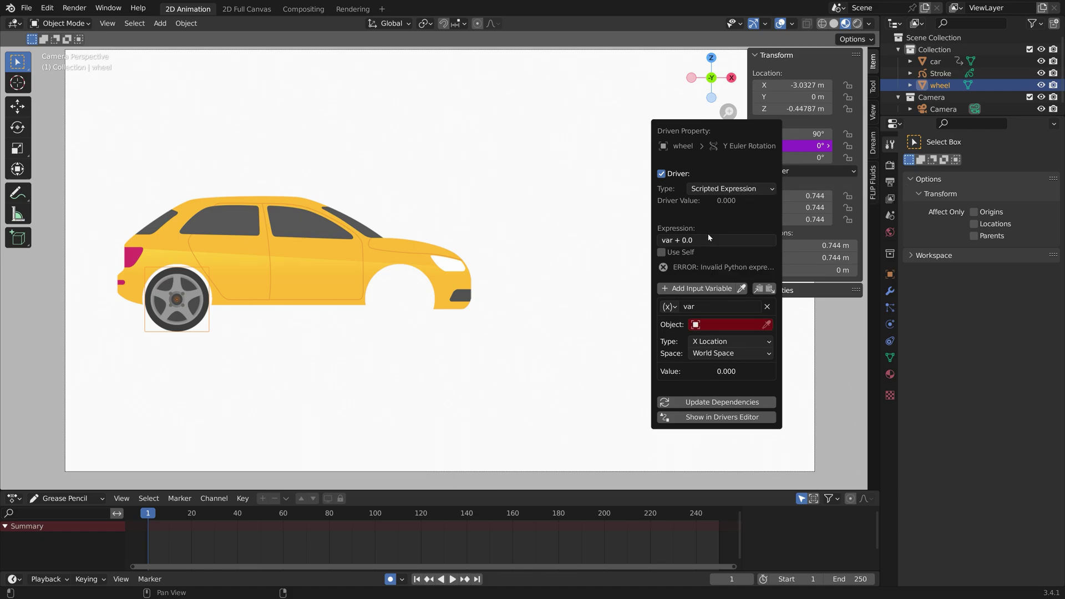
{"action": "left_click", "coordinate": [760, 325]}
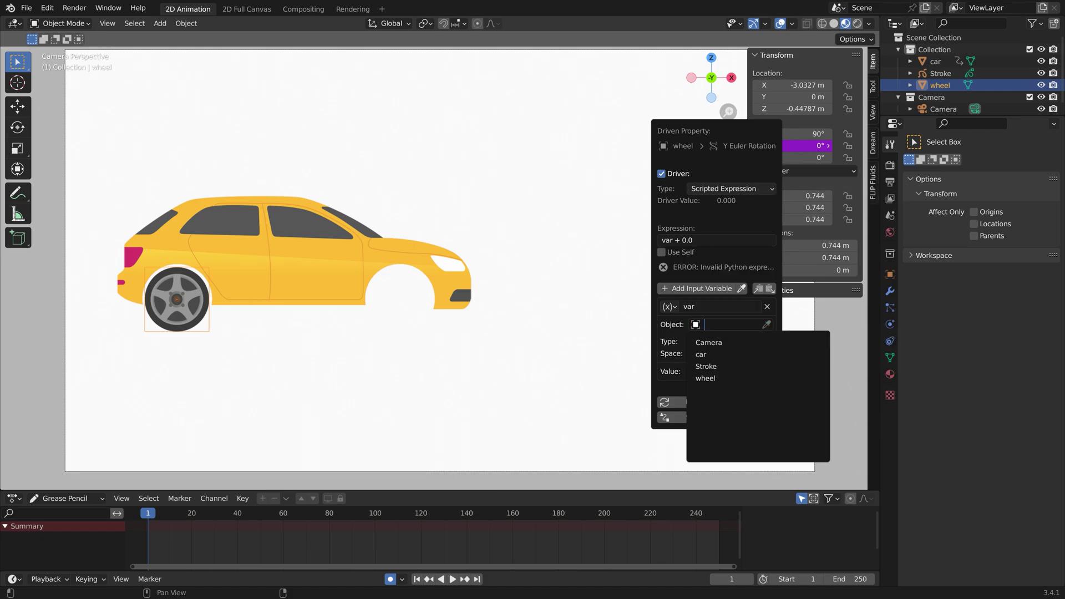
{"action": "left_click", "coordinate": [723, 352]}
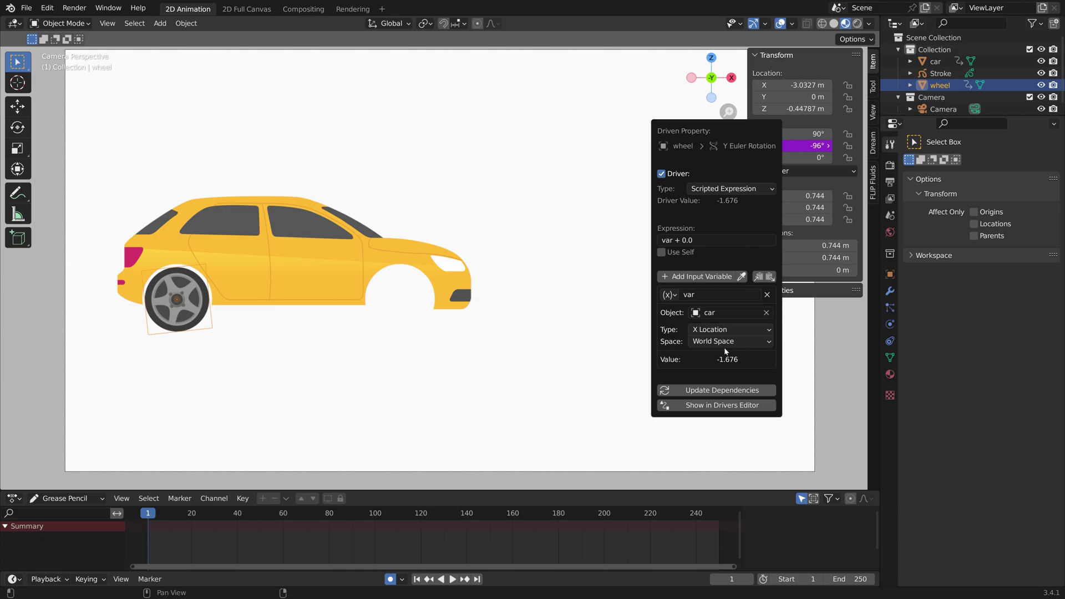
{"action": "left_click", "coordinate": [670, 240]}
{"action": "key", "text": "Home"}
{"action": "type", "text": "4*var"}
Step: Apply the 4*var expression, delete the car's transform keyframes, and test-move then cancel
{"action": "key", "text": "Return"}
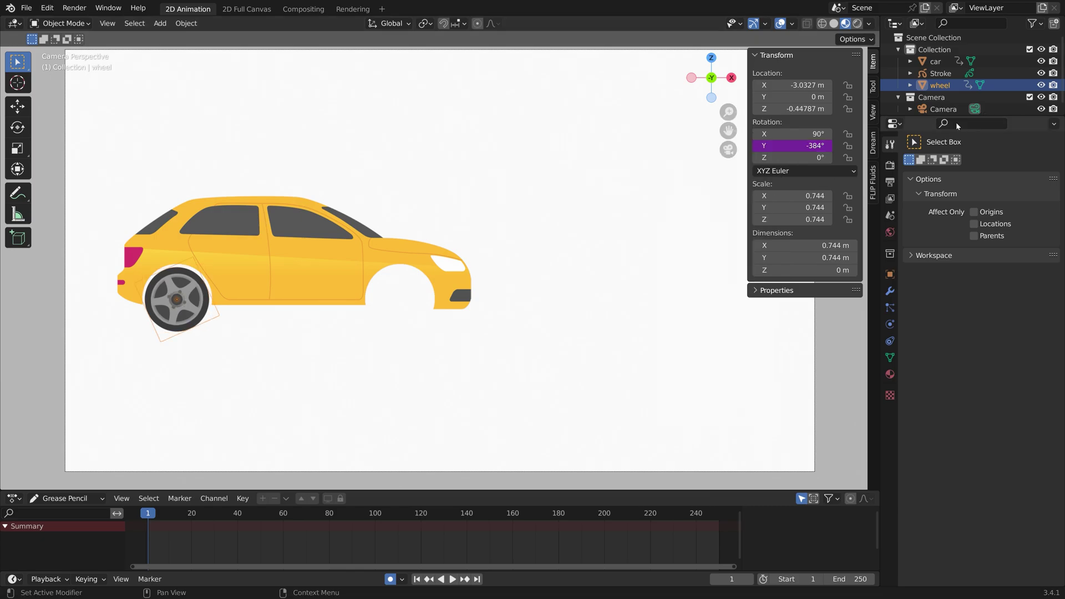
{"action": "left_click", "coordinate": [305, 230]}
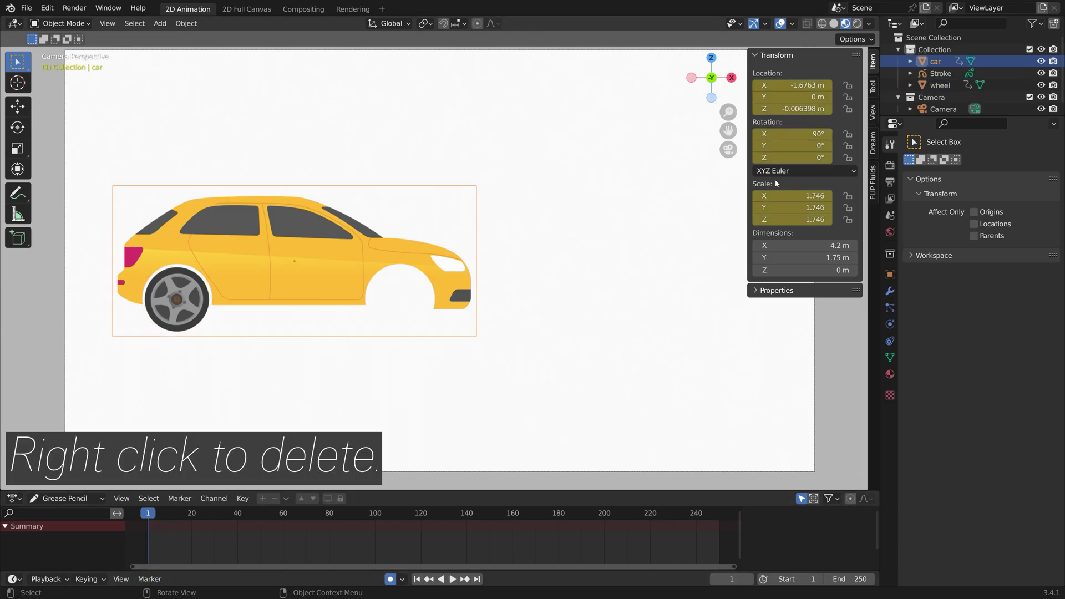
{"action": "right_click", "coordinate": [798, 98]}
{"action": "right_click", "coordinate": [785, 201]}
{"action": "left_click", "coordinate": [784, 201]}
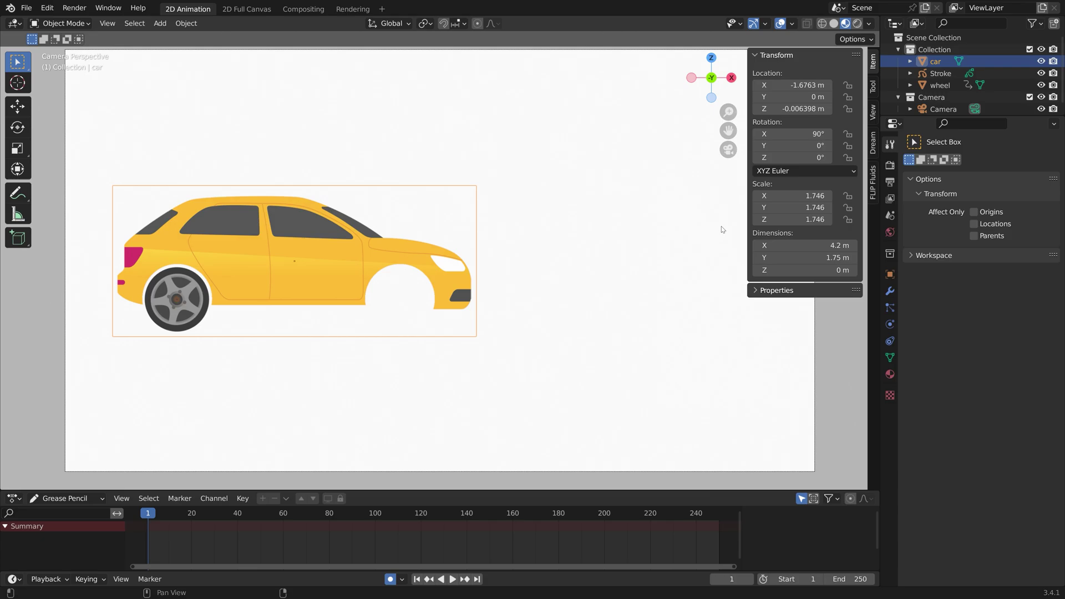
{"action": "key", "text": "g"}
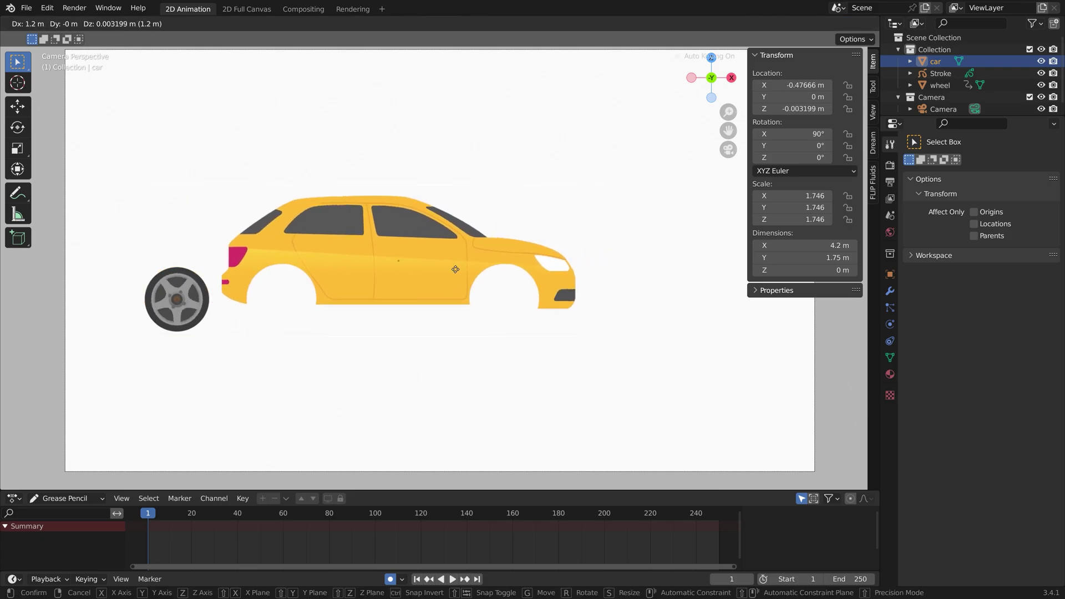
{"action": "right_click", "coordinate": [528, 267]}
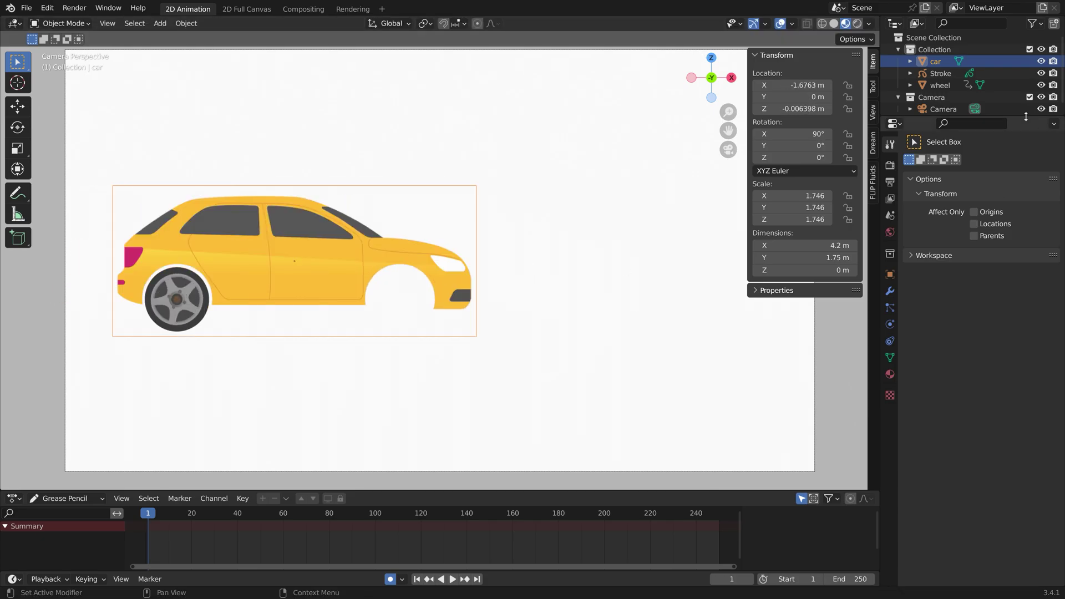
Step: Parent the wheel to the car body and move the car to confirm the wheel follows
{"action": "left_click", "coordinate": [943, 86]}
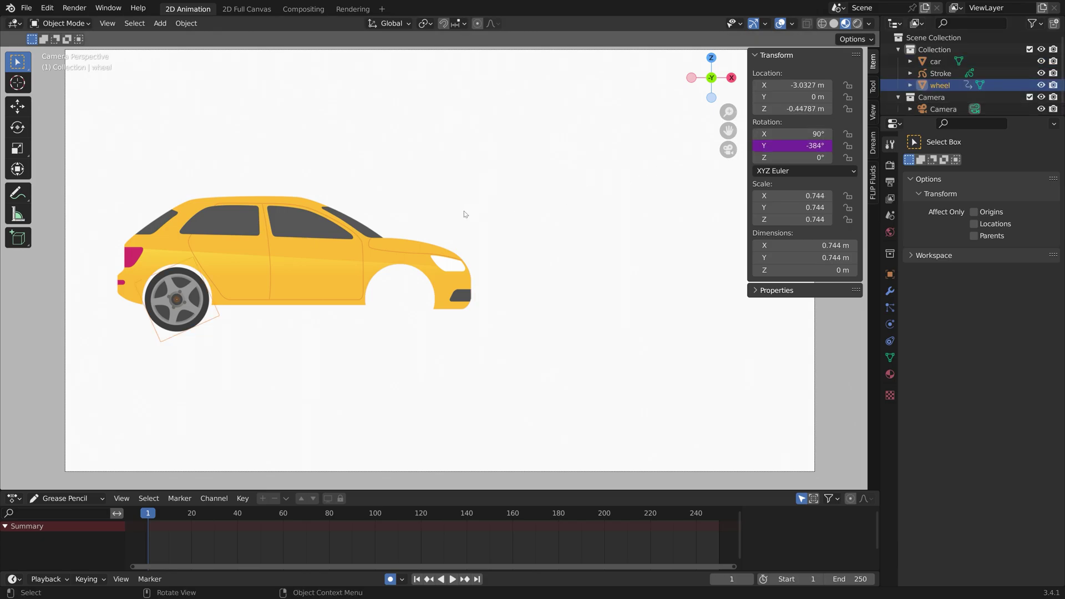
{"action": "left_click", "coordinate": [245, 257], "text": "shift"}
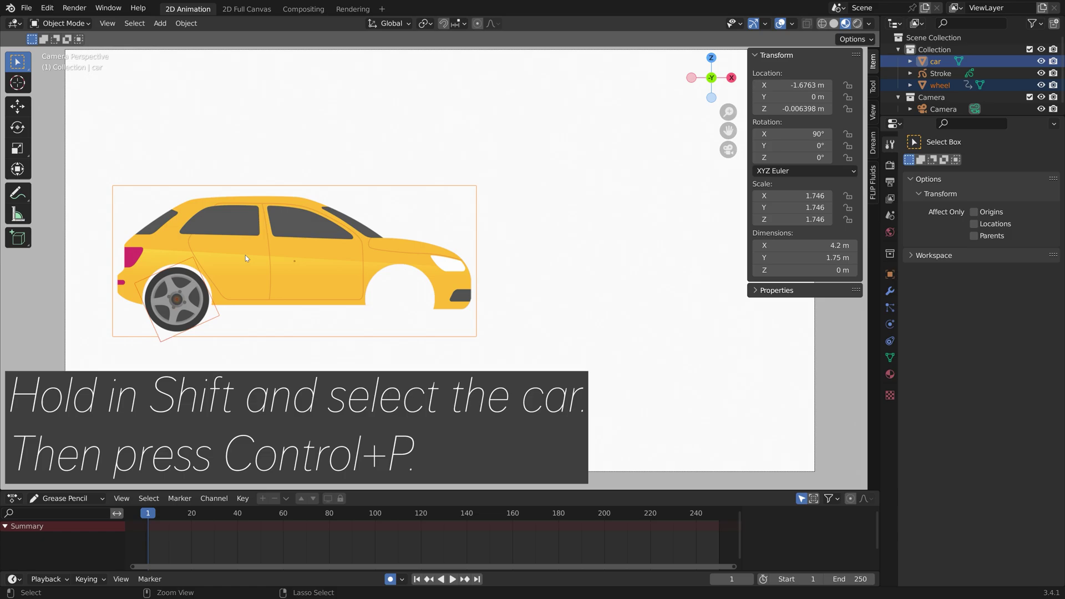
{"action": "key", "text": "ctrl+p"}
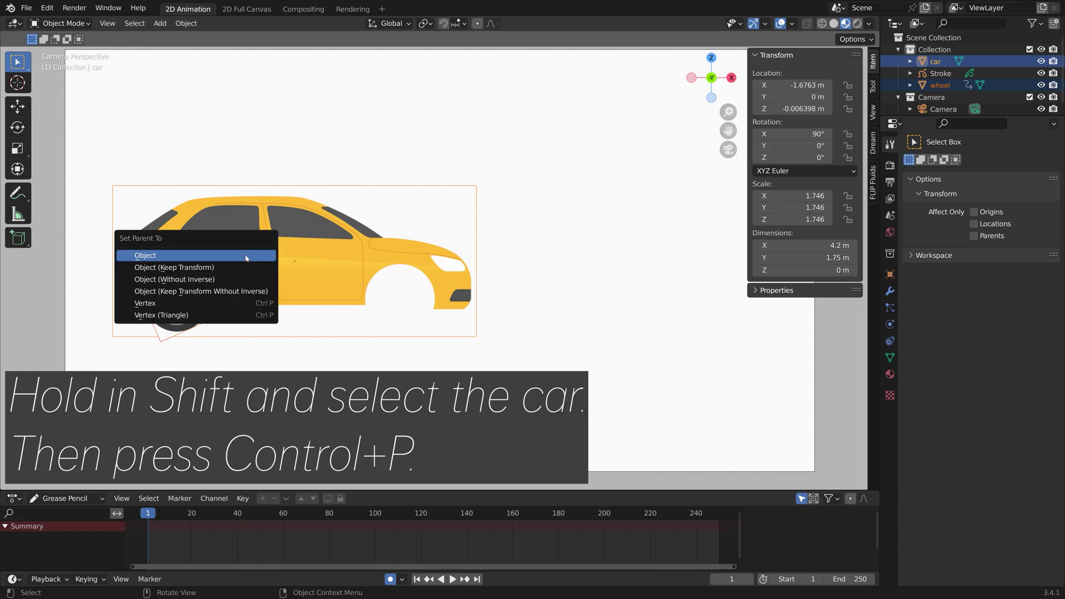
{"action": "left_click", "coordinate": [233, 267]}
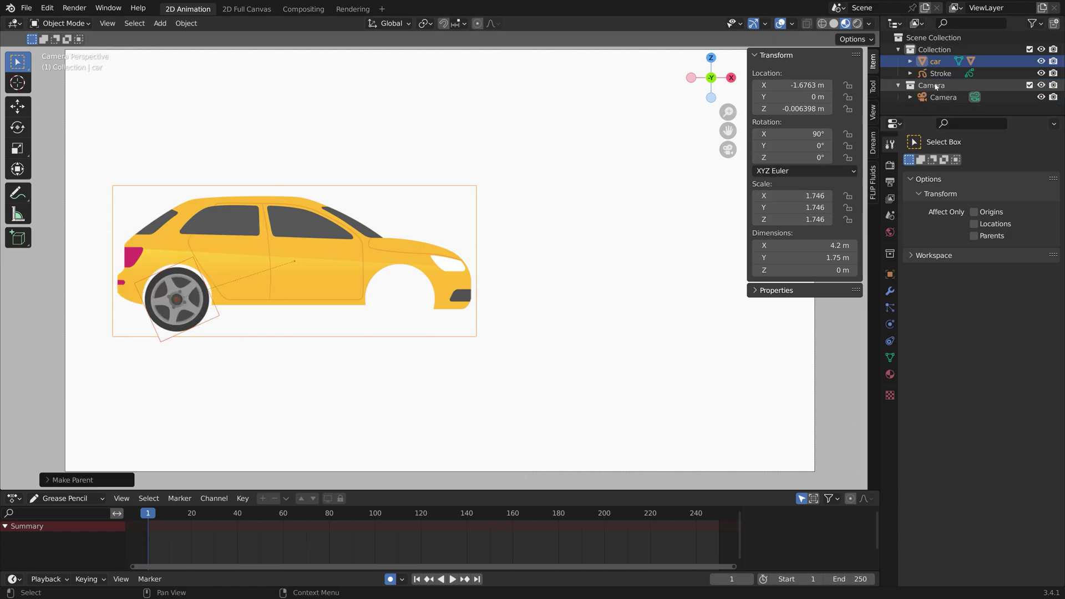
{"action": "left_click", "coordinate": [936, 62]}
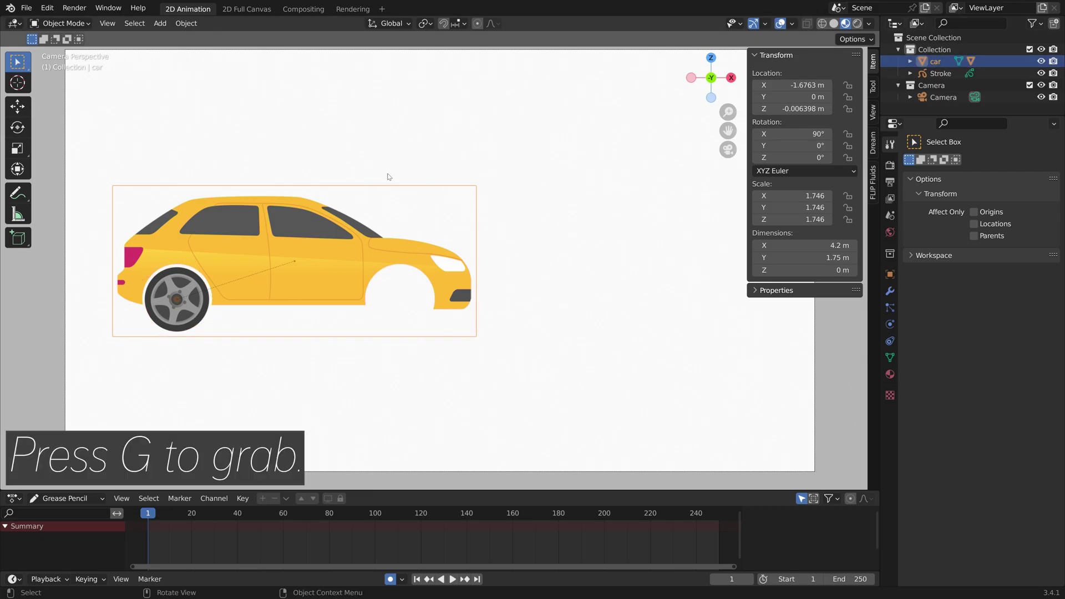
{"action": "key", "text": "g"}
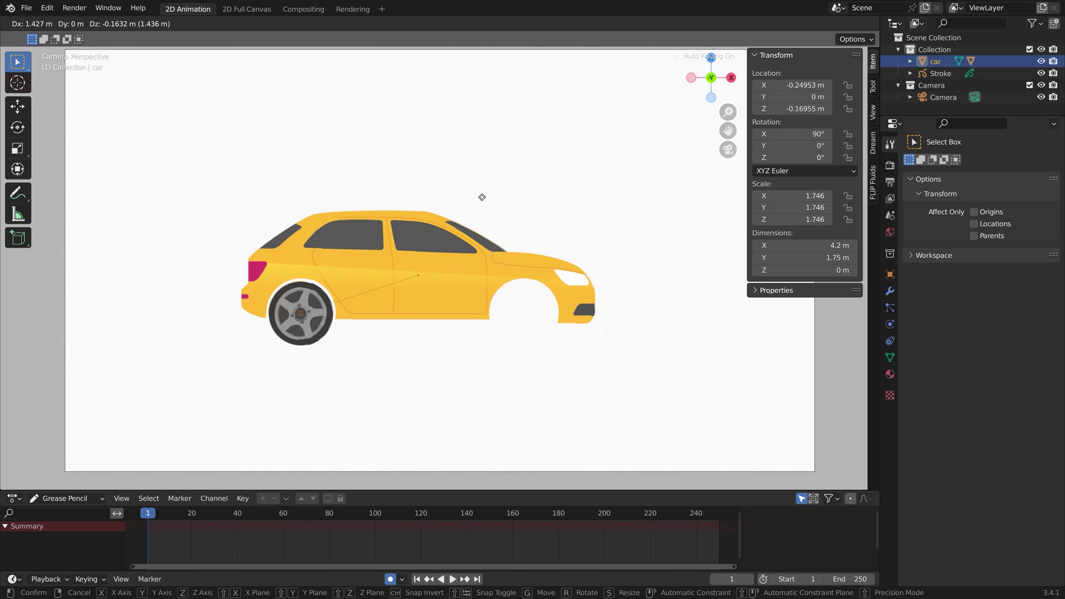
{"action": "left_click", "coordinate": [366, 198]}
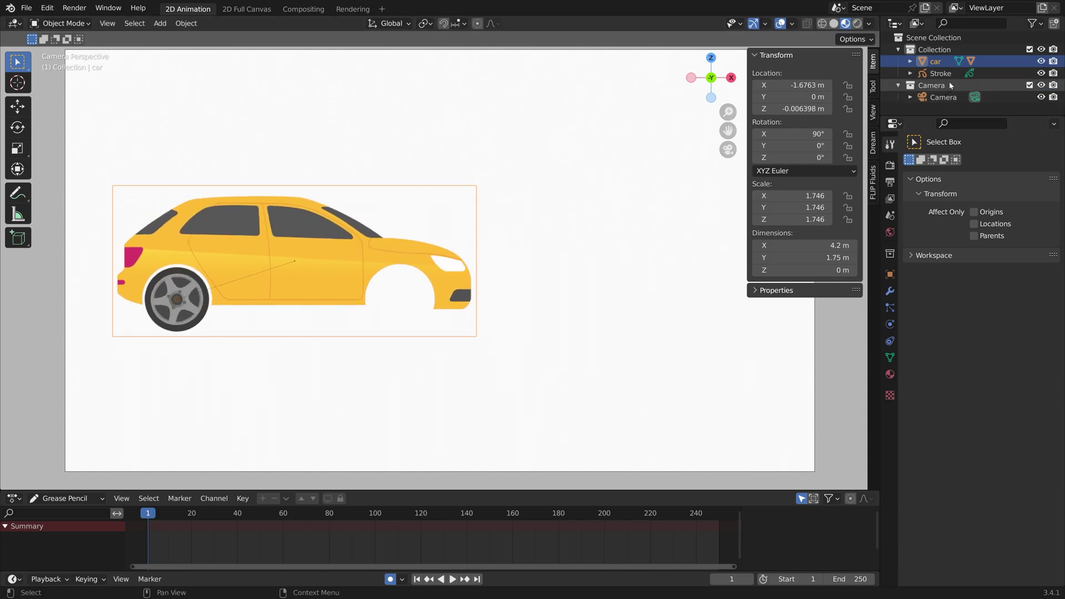
Step: Duplicate the wheel along X into the car's empty front wheel arch
{"action": "left_click", "coordinate": [911, 61]}
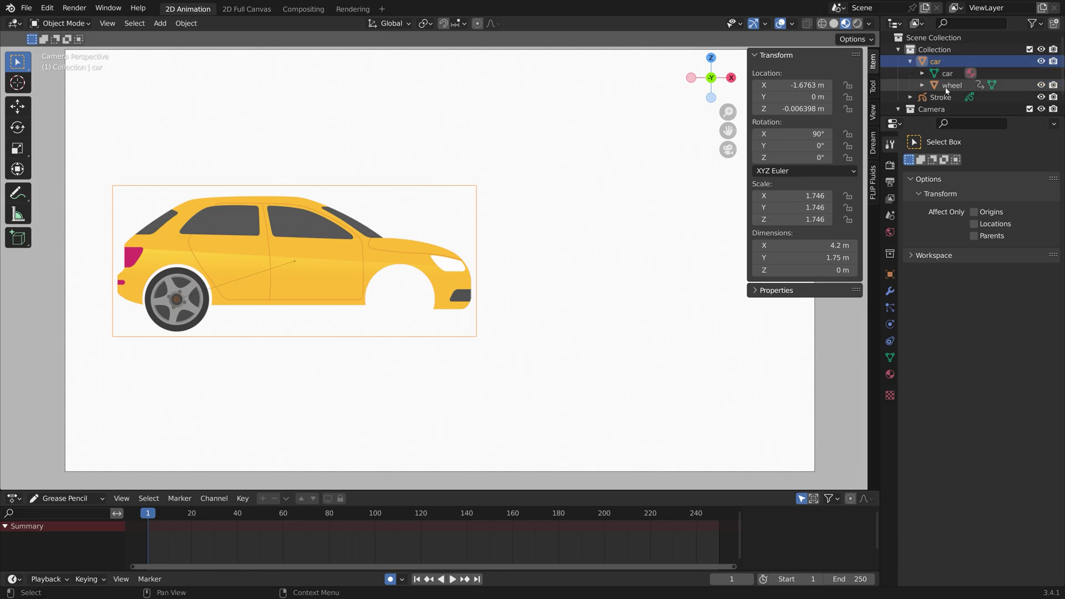
{"action": "left_click", "coordinate": [949, 85]}
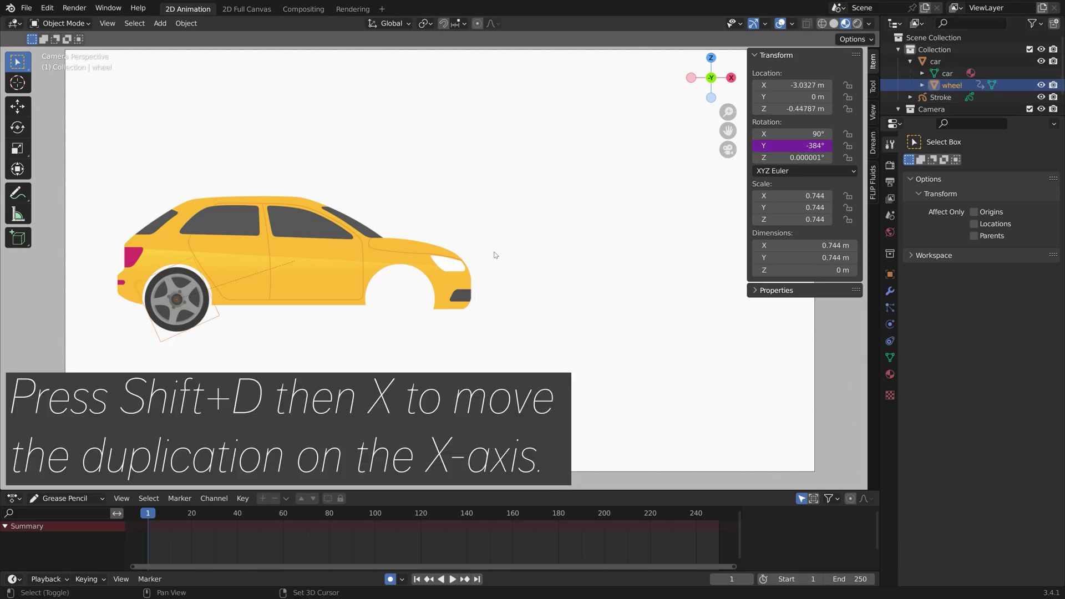
{"action": "key", "text": "shift+d"}
{"action": "key", "text": "x"}
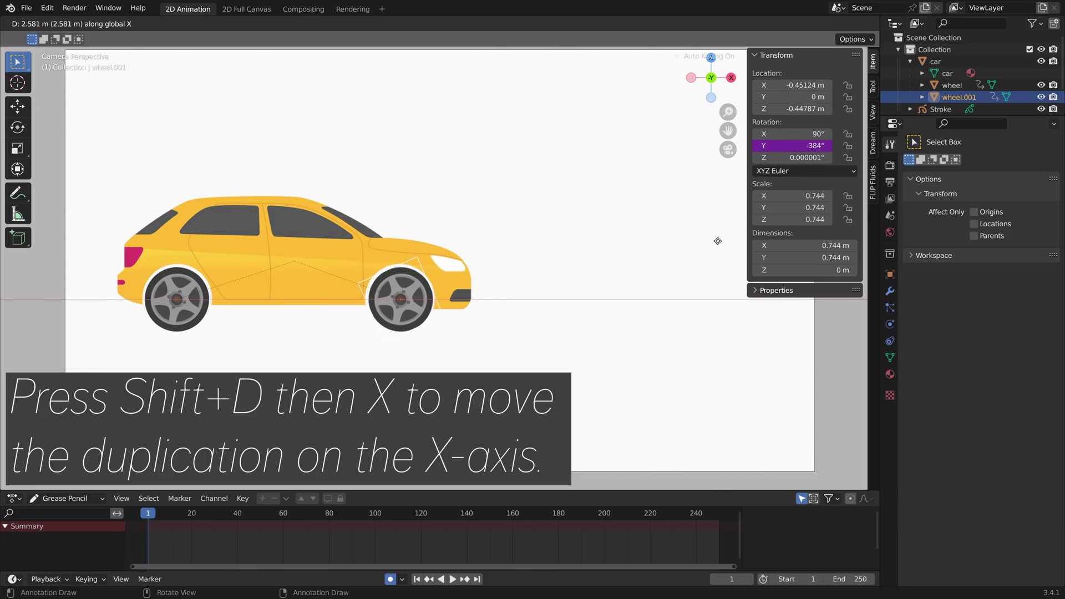
{"action": "left_click", "coordinate": [713, 246]}
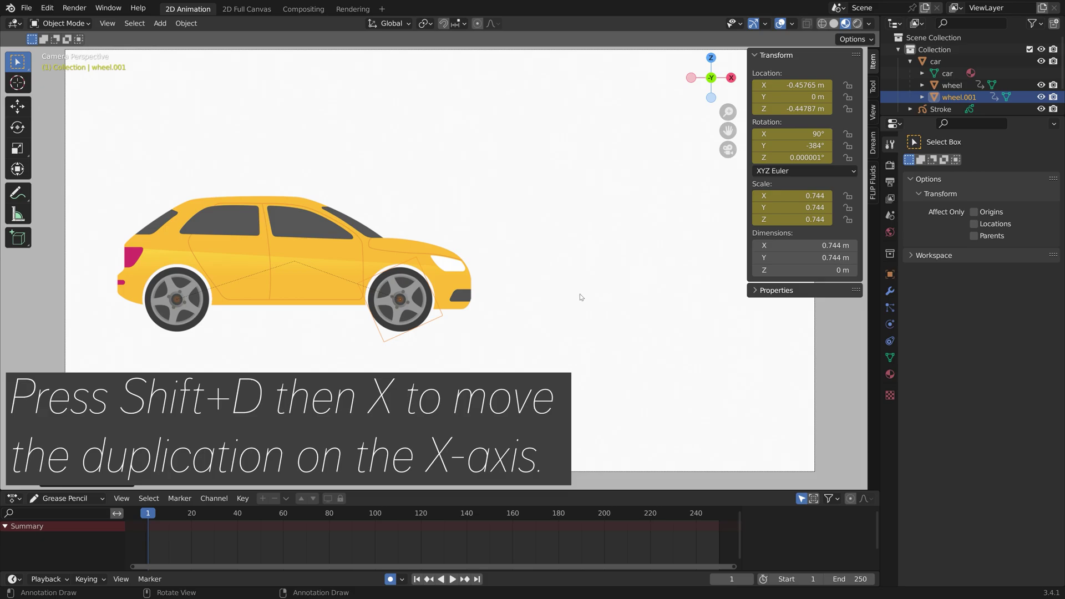
Step: Delete the copied wheel's scale, rotation and location keyframes
{"action": "right_click", "coordinate": [789, 206]}
{"action": "left_click", "coordinate": [789, 205]}
{"action": "right_click", "coordinate": [788, 145]}
{"action": "left_click", "coordinate": [789, 145]}
{"action": "right_click", "coordinate": [789, 97]}
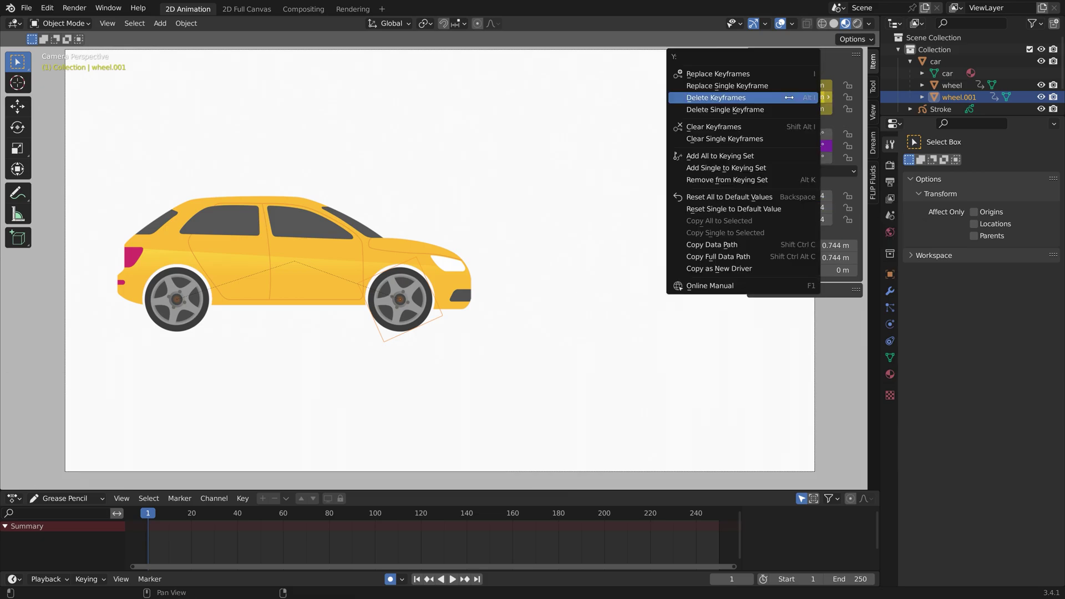
{"action": "left_click", "coordinate": [715, 97]}
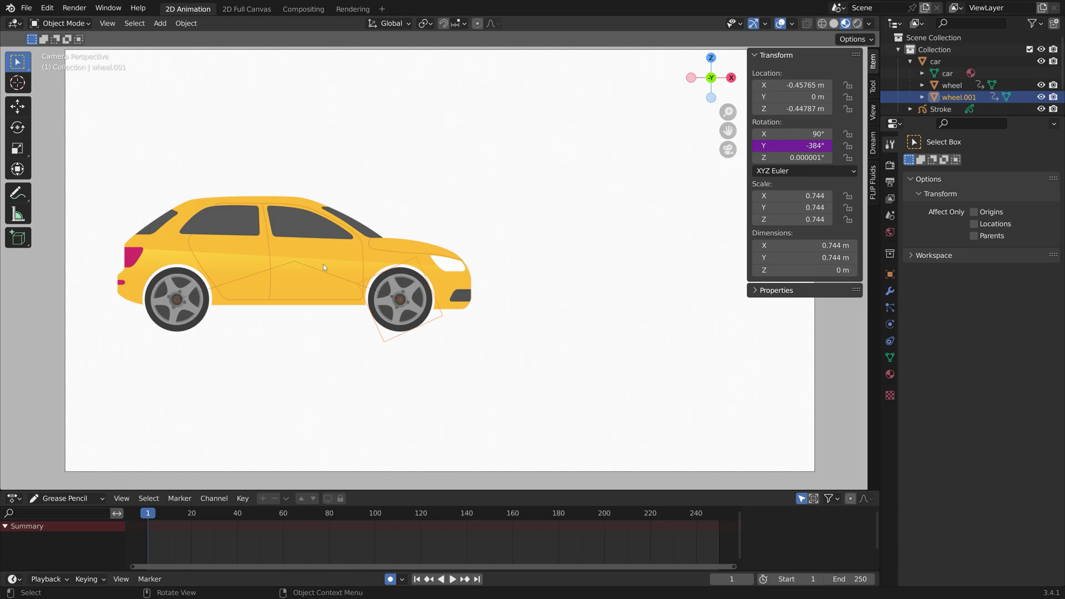
Step: Move the car along X and back to check both wheels follow
{"action": "left_click", "coordinate": [334, 254]}
{"action": "key", "text": "g"}
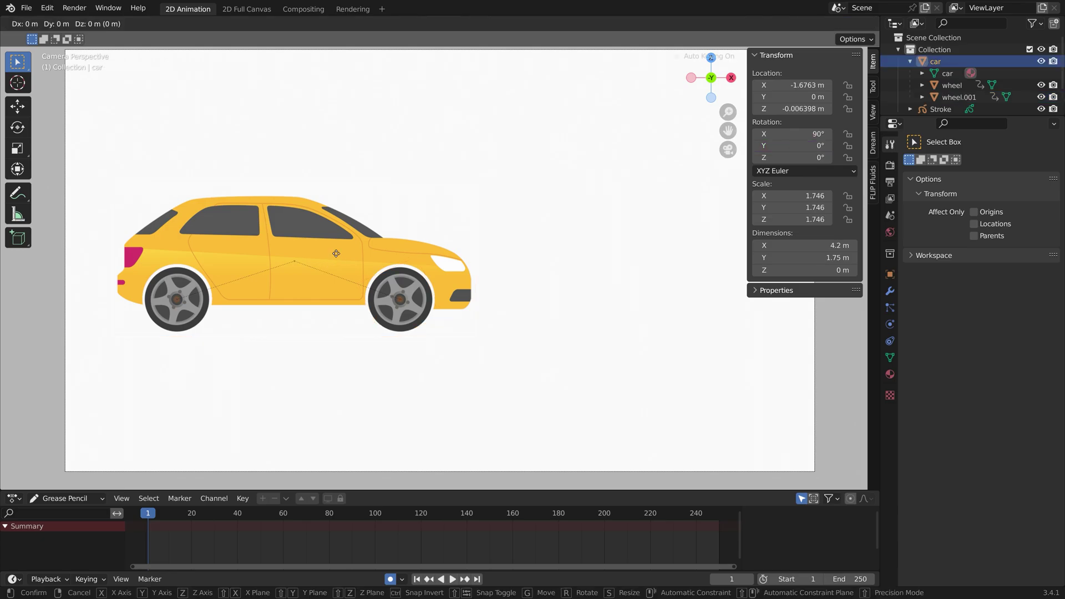
{"action": "key", "text": "x"}
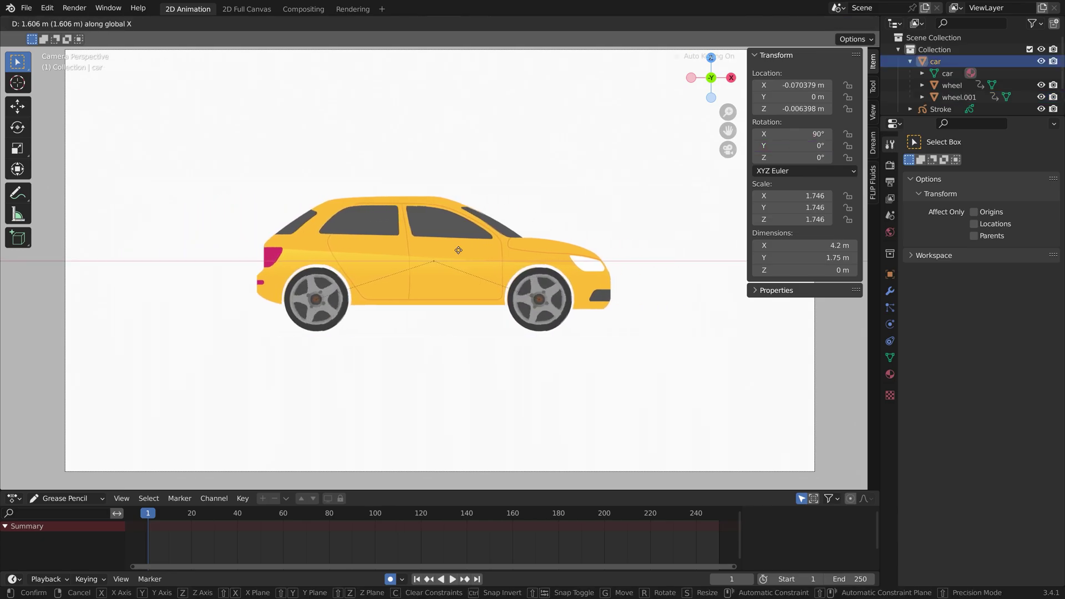
{"action": "left_click", "coordinate": [332, 262]}
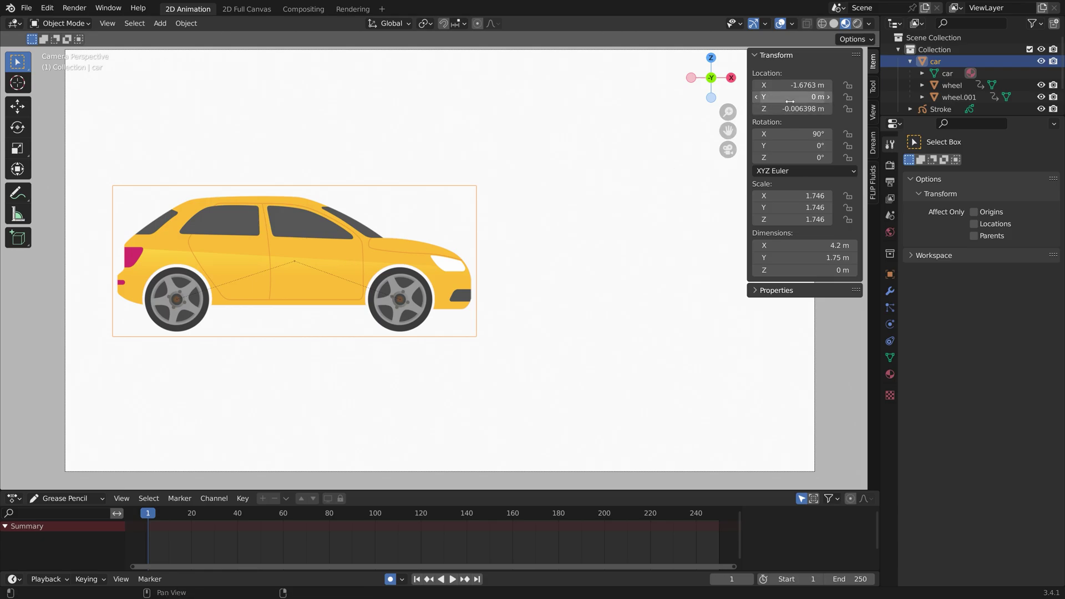
Step: Keyframe the car at frame 1, then move it right along X to 6.4909 m at frame 250
{"action": "key", "text": "i"}
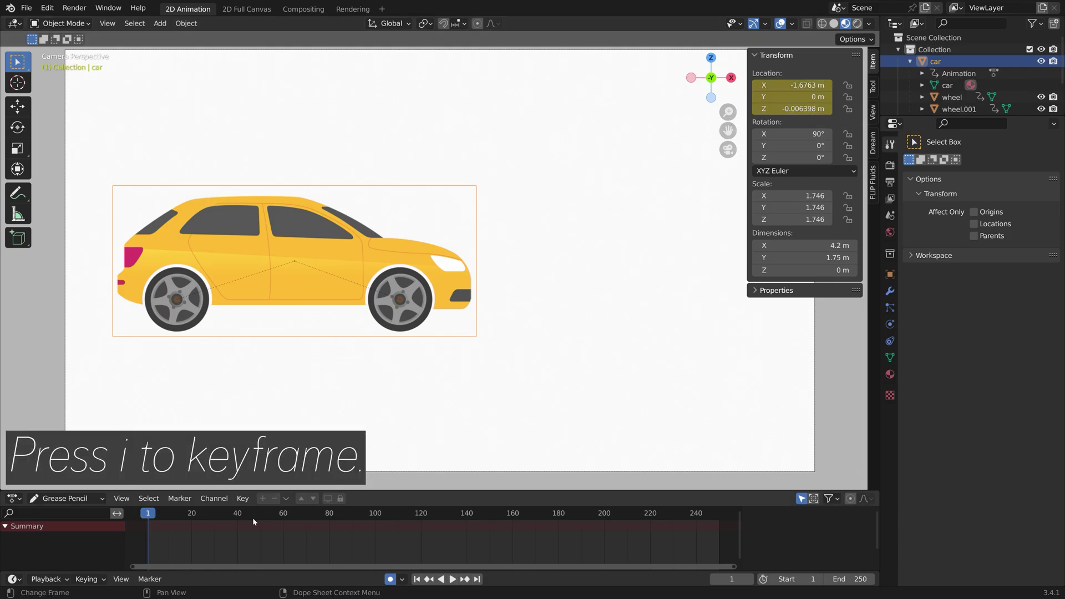
{"action": "left_click", "coordinate": [421, 514]}
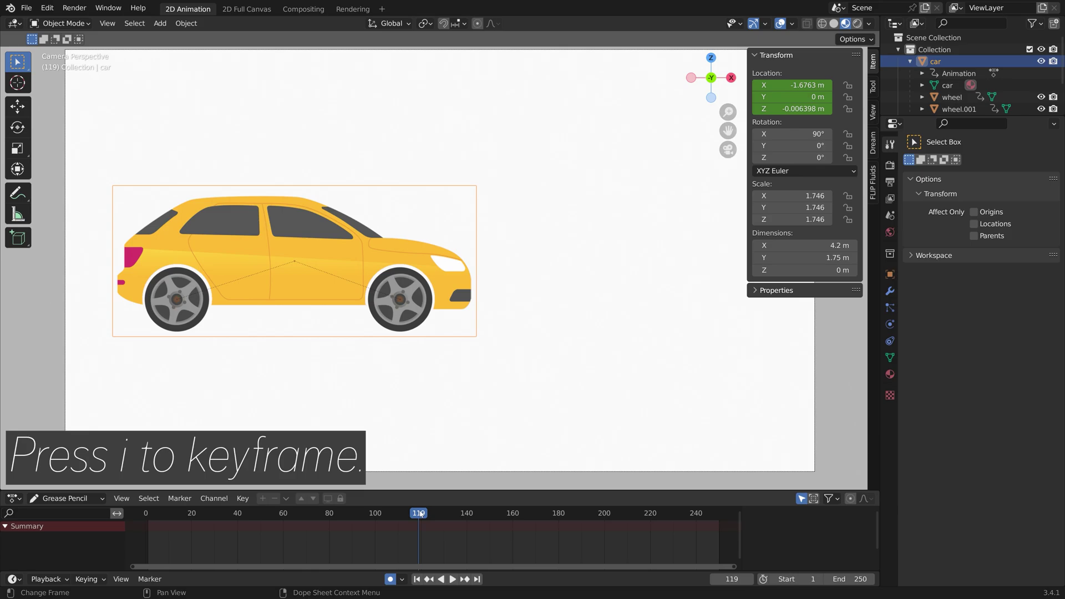
{"action": "left_click_drag", "start_coordinate": [421, 514], "coordinate": [718, 488]}
{"action": "key", "text": "g"}
{"action": "key", "text": "x"}
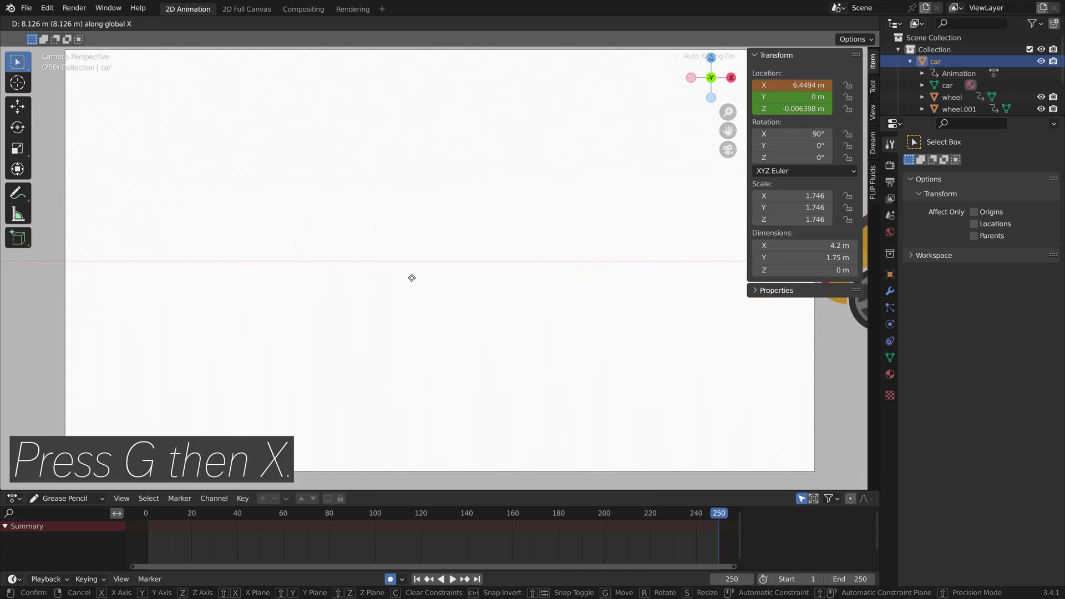
{"action": "left_click", "coordinate": [411, 277]}
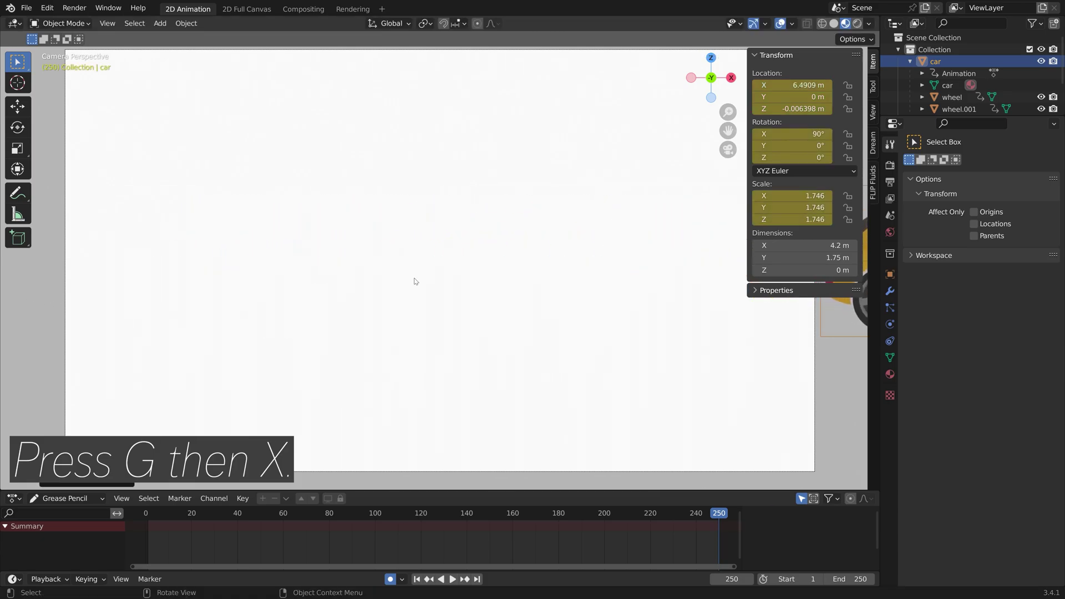
Step: Play the animation from the start and scrub the timeline to check the motion
{"action": "left_click", "coordinate": [148, 514]}
{"action": "key", "text": "space"}
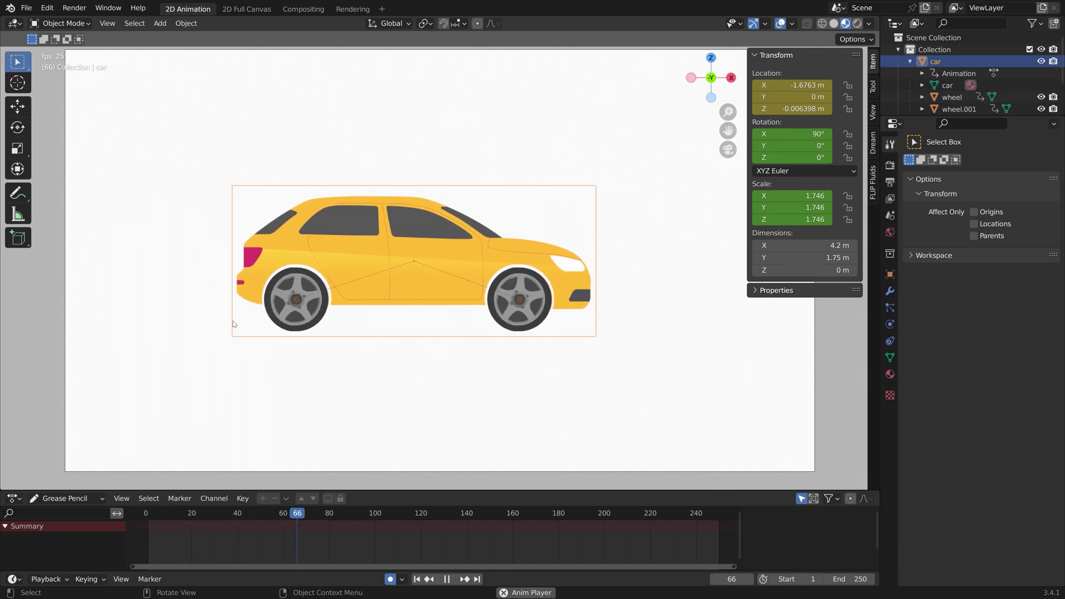
{"action": "key", "text": "space"}
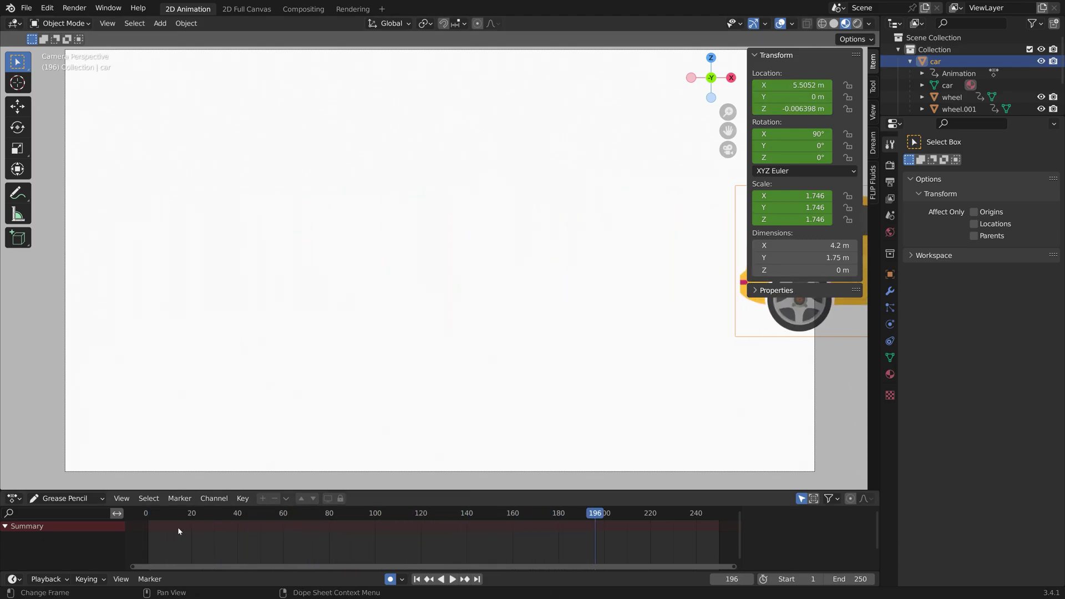
{"action": "left_click", "coordinate": [183, 511]}
{"action": "left_click_drag", "start_coordinate": [191, 508], "coordinate": [150, 516]}
Step: Edit the rear wheel's Y-rotation driver expression to use 5*var
{"action": "left_click", "coordinate": [952, 97]}
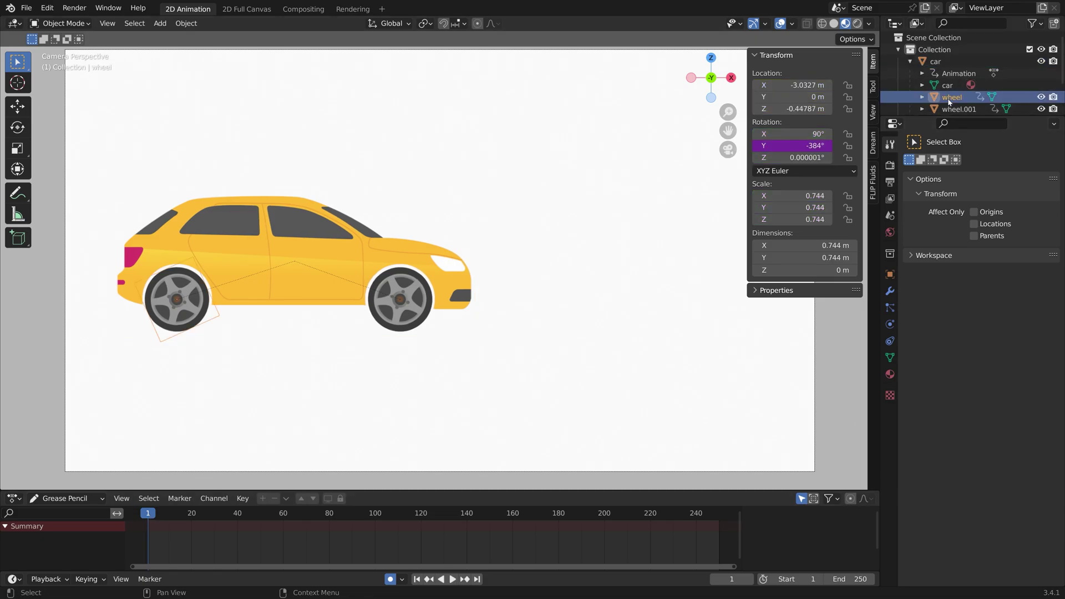
{"action": "right_click", "coordinate": [793, 146]}
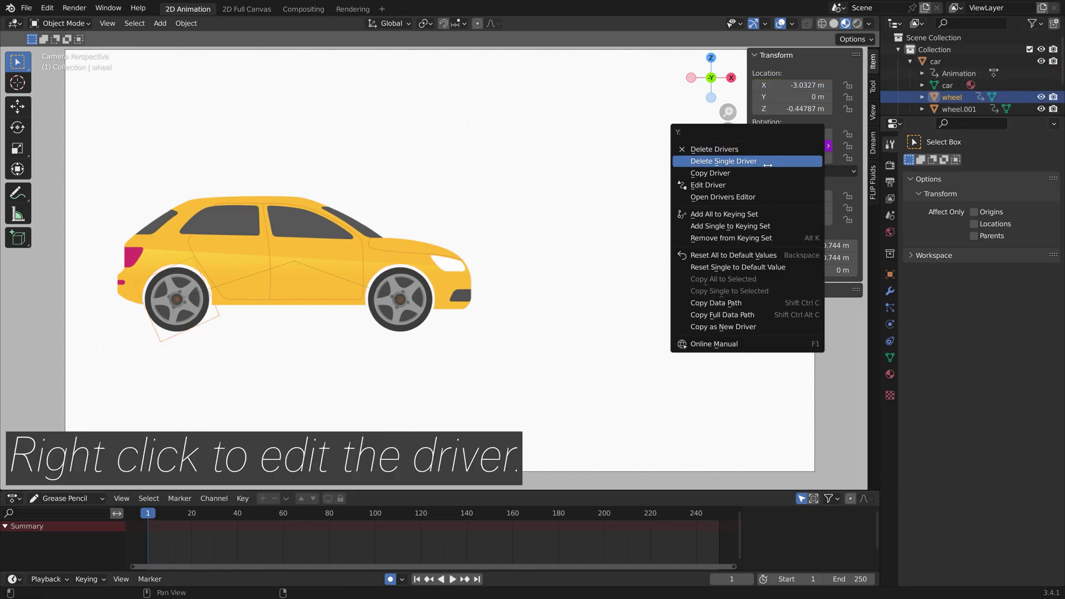
{"action": "left_click", "coordinate": [744, 186]}
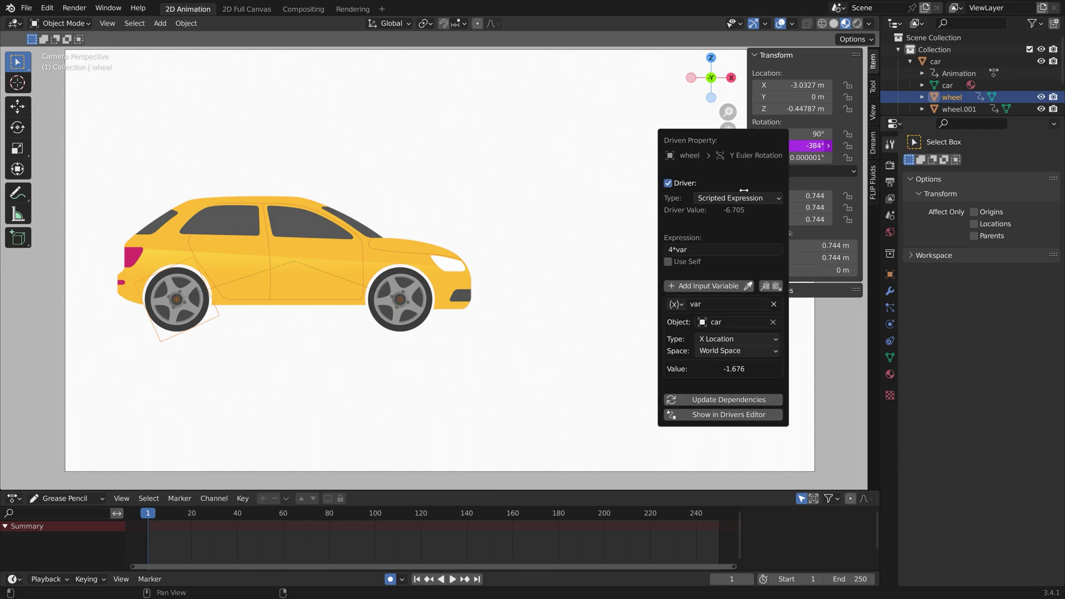
{"action": "left_click", "coordinate": [672, 250]}
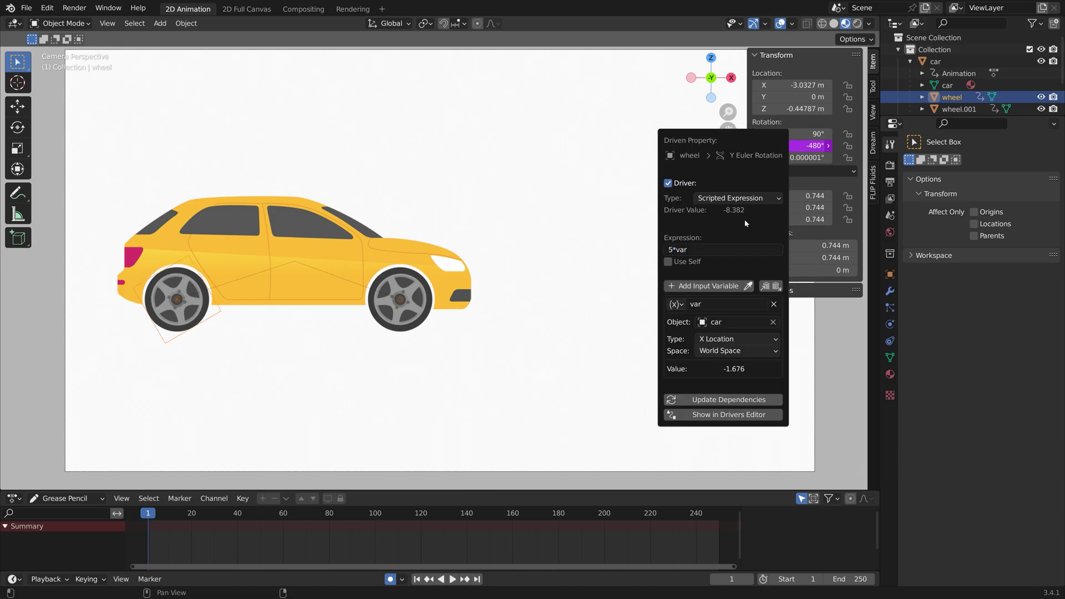
Step: Change the front wheel (wheel.001) Y-rotation driver expression from 4*var to 5*var
{"action": "left_click", "coordinate": [955, 109]}
{"action": "right_click", "coordinate": [798, 148]}
{"action": "left_click", "coordinate": [798, 148]}
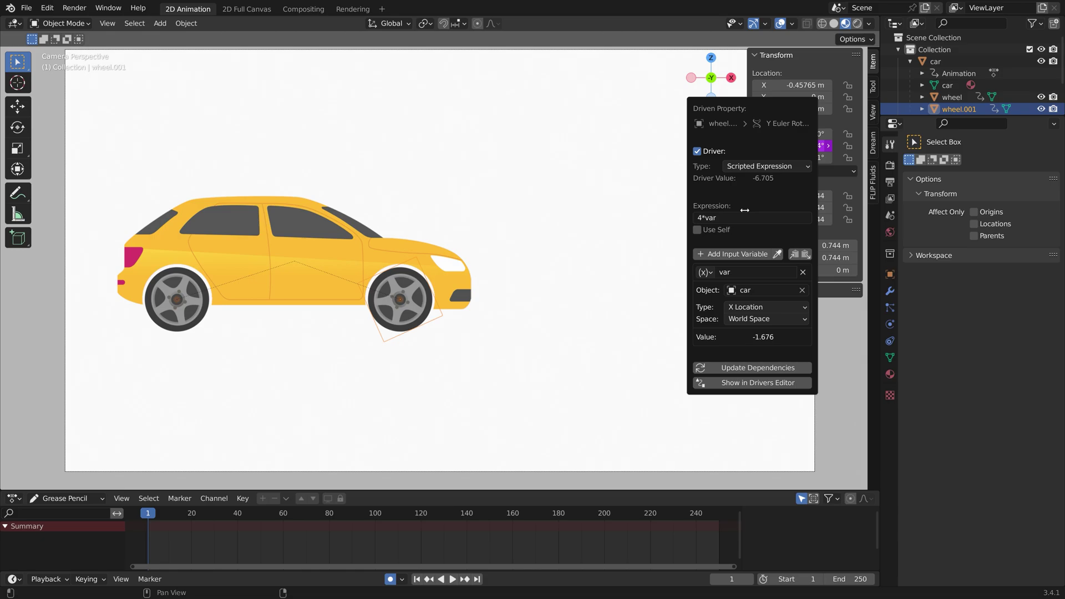
{"action": "left_click", "coordinate": [705, 217]}
{"action": "key", "text": "BackSpace"}
{"action": "type", "text": "5"}
{"action": "key", "text": "Return"}
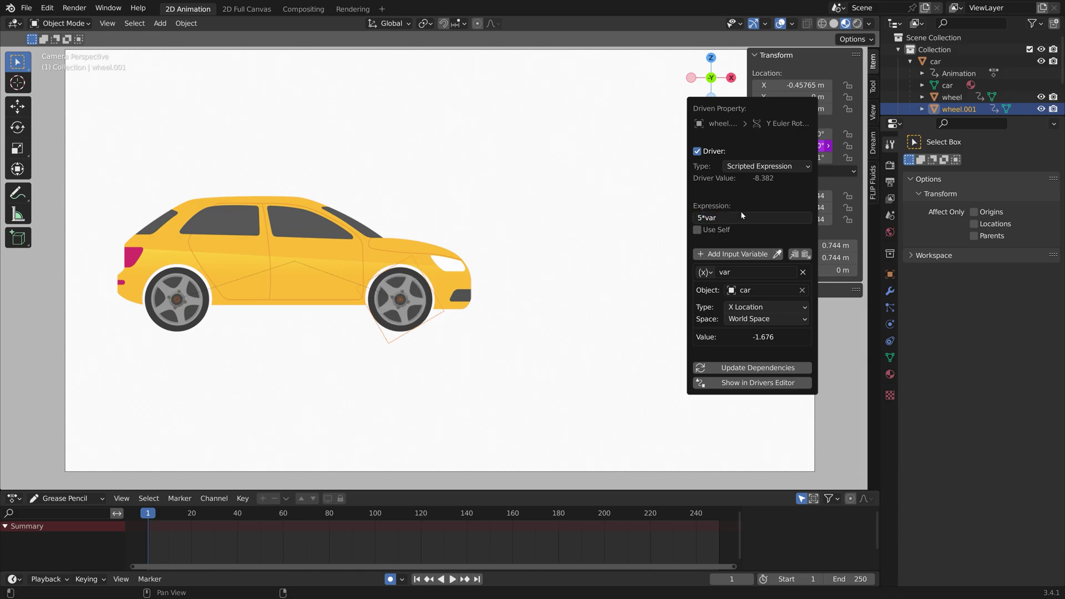
Step: Move the car body along X to test the faster wheel spin
{"action": "left_click", "coordinate": [957, 63]}
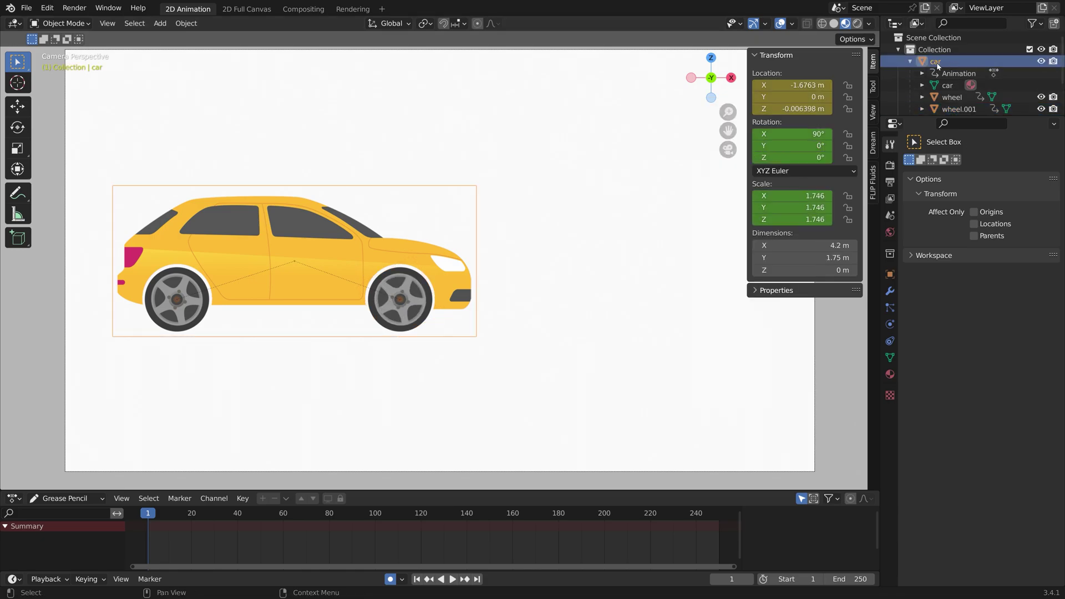
{"action": "key", "text": "g"}
{"action": "key", "text": "x"}
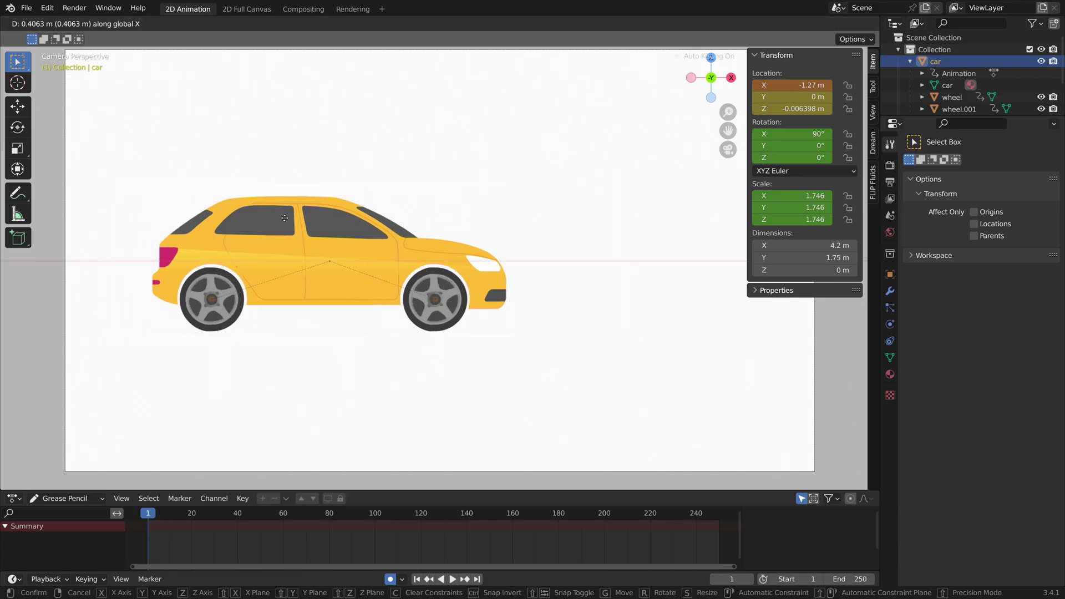